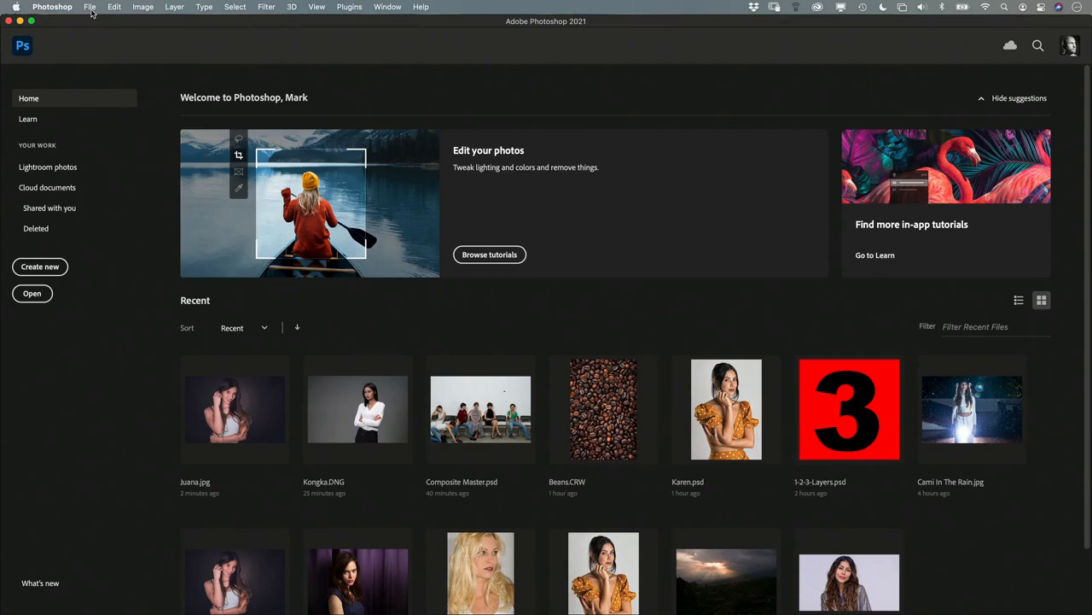
- Open Juana.jpg from the Photoshop Class Materials folder
left_click(91, 8)
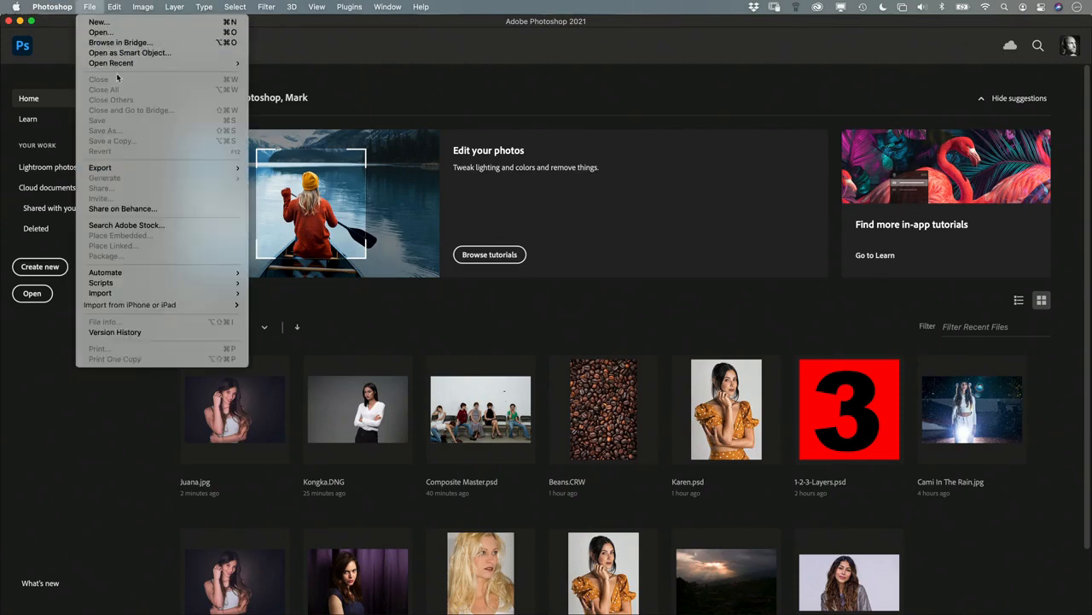
left_click(118, 33)
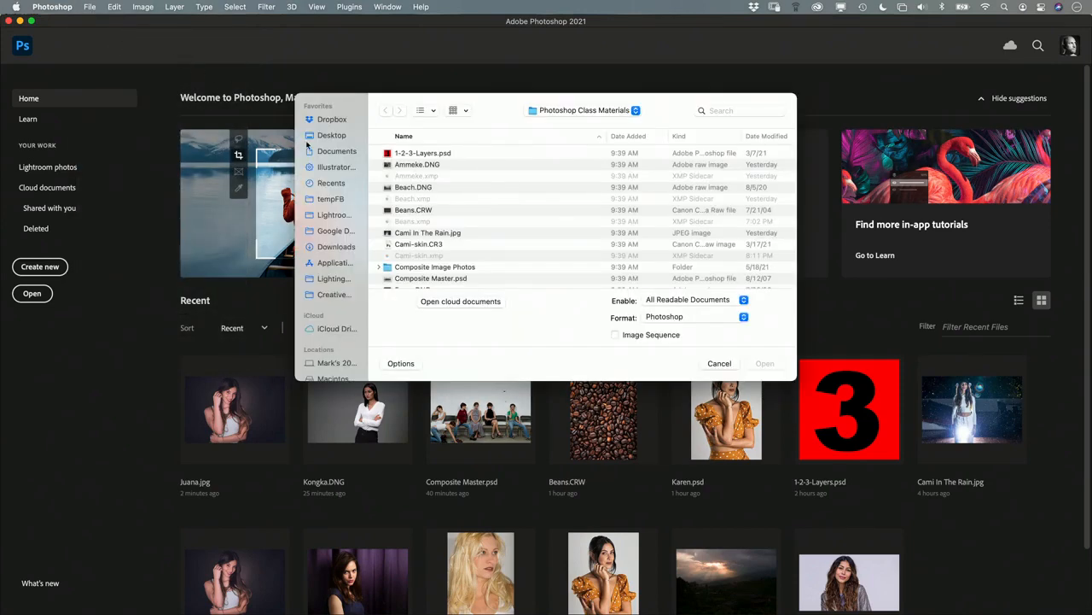
scroll(497, 237, "down", 5)
left_click(447, 219)
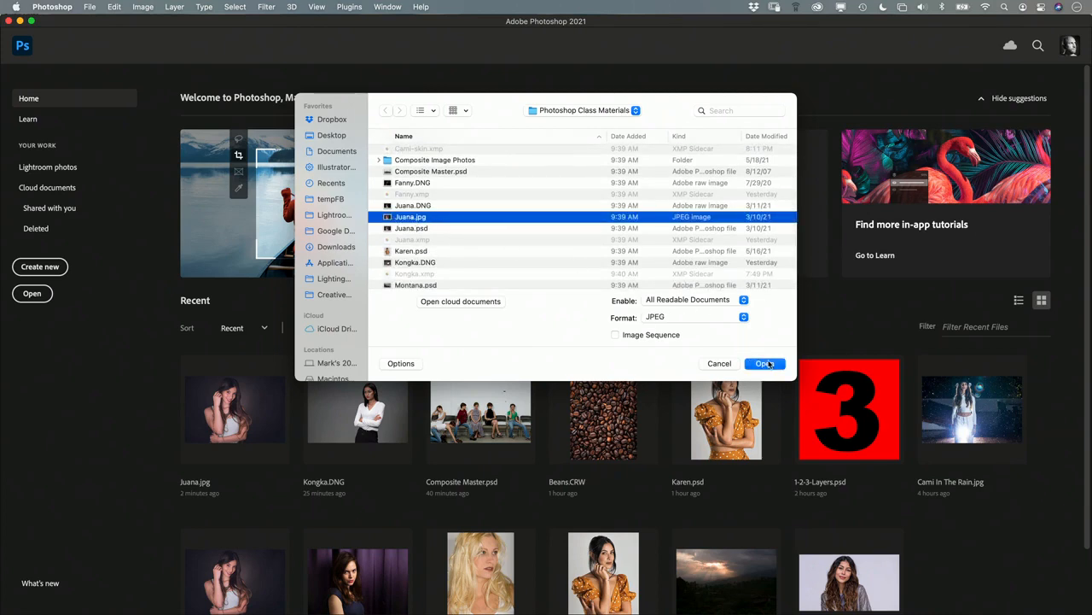
left_click(766, 364)
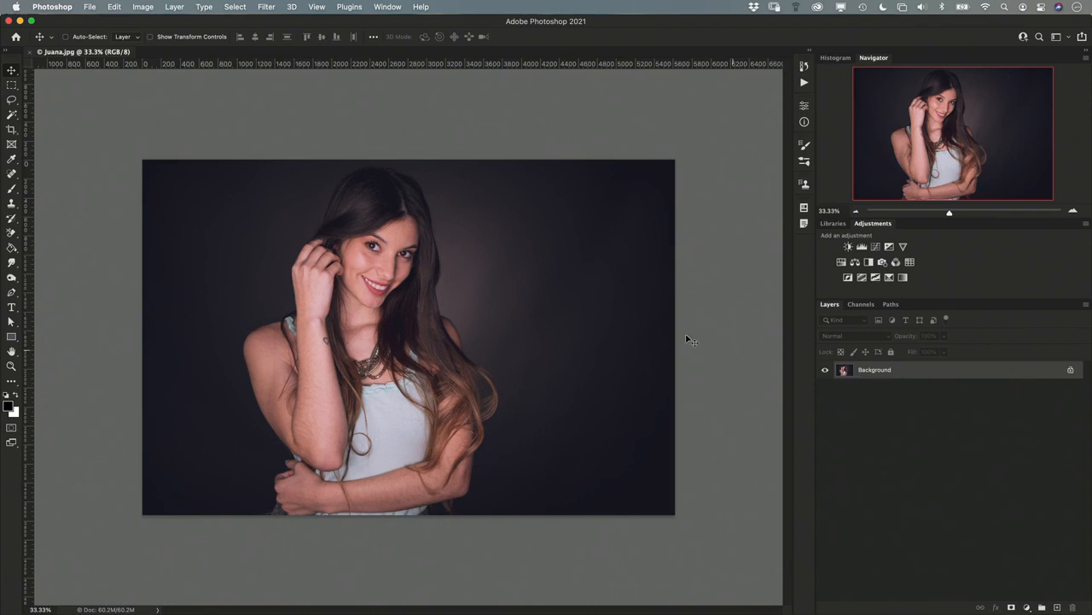
- Convert the Background layer of the Juana.jpg portrait to a smart object
left_click(175, 7)
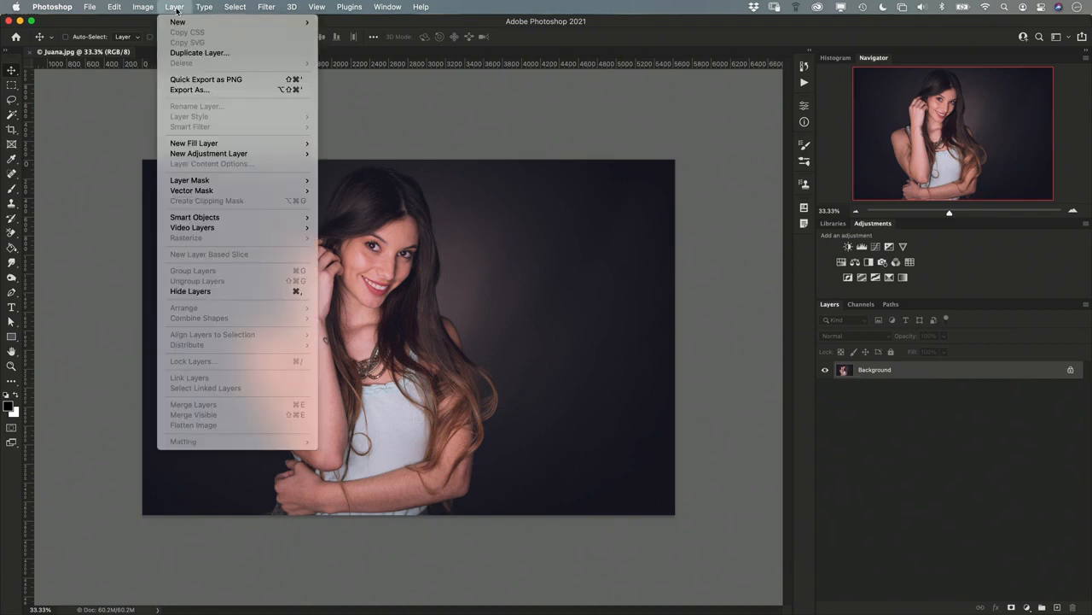
mouse_move(196, 218)
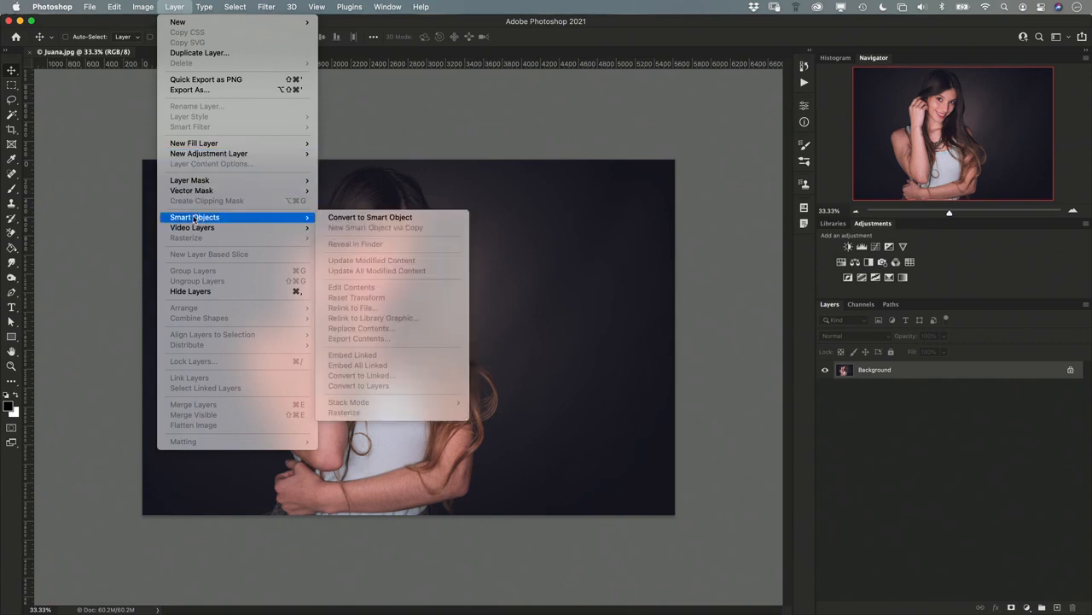
left_click(363, 218)
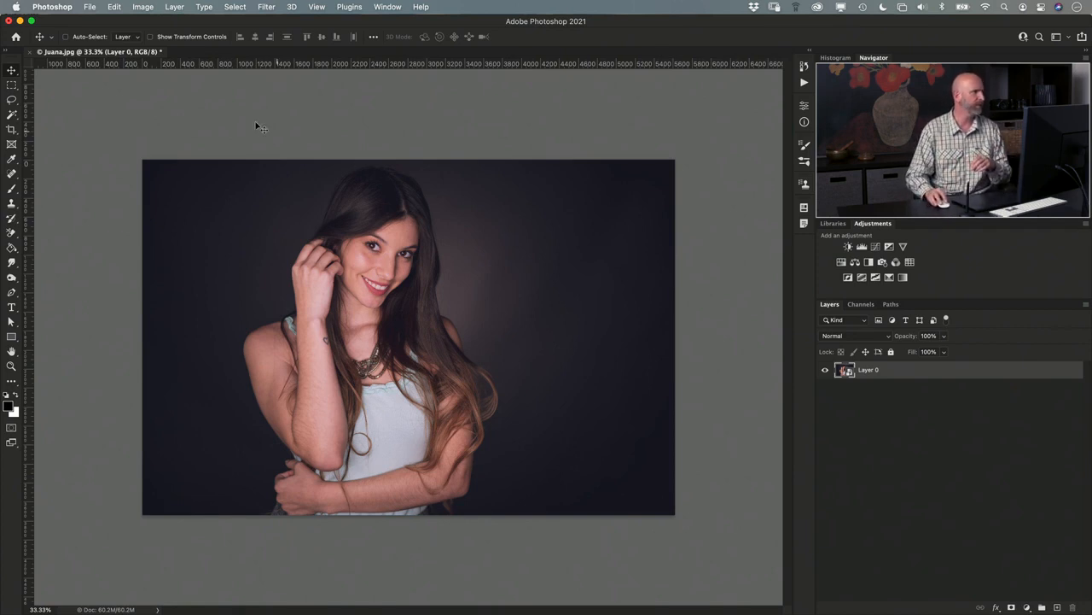
- Open the raw photo Cami-skin.CR3 through Camera Raw as a smart object, keeping its existing develop settings
left_click(88, 7)
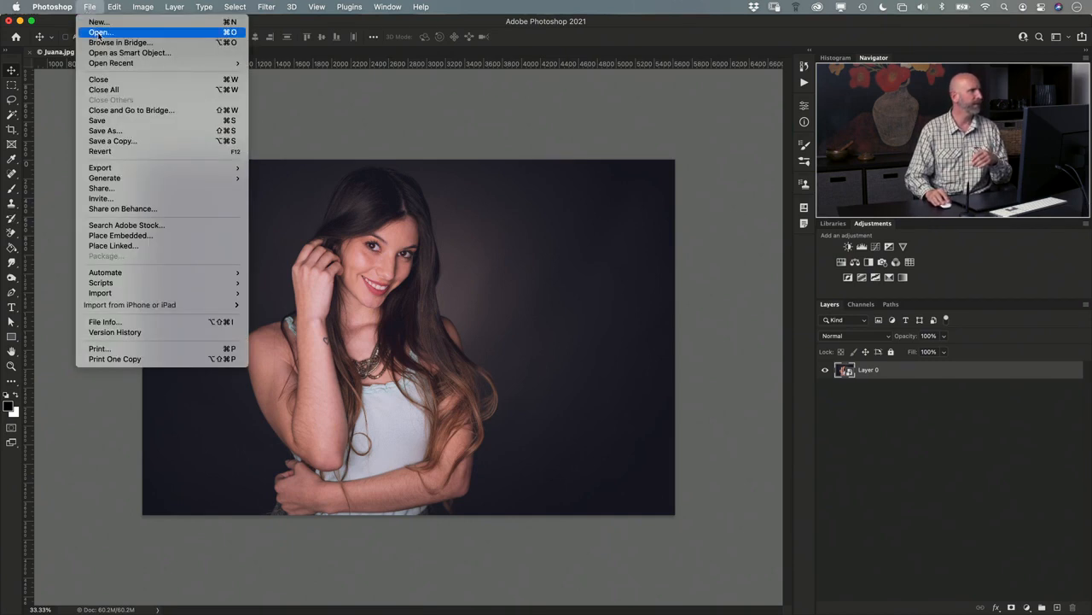
left_click(100, 32)
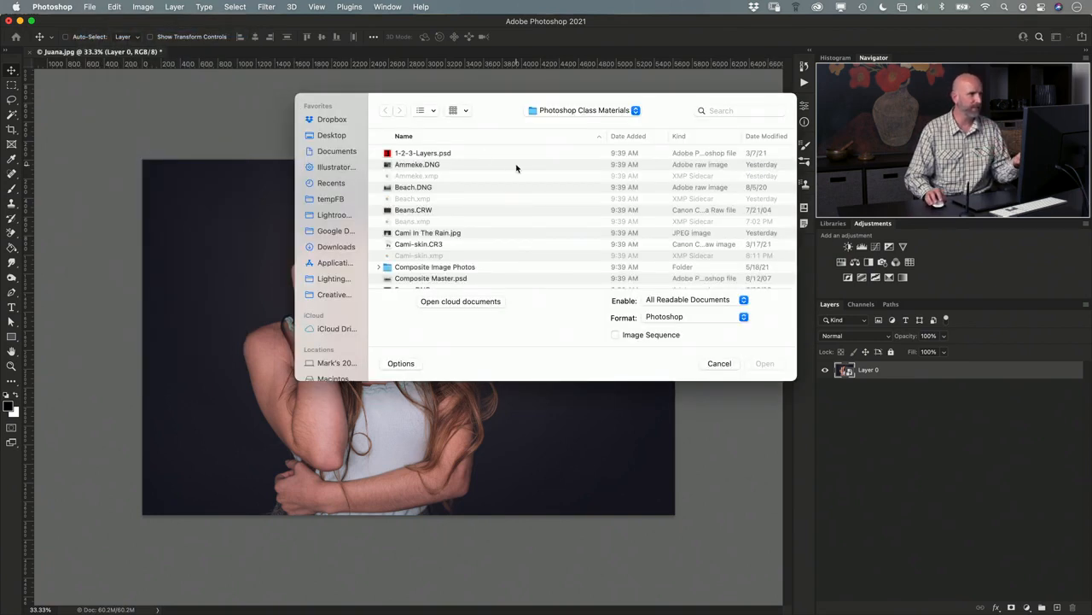
left_click(436, 245)
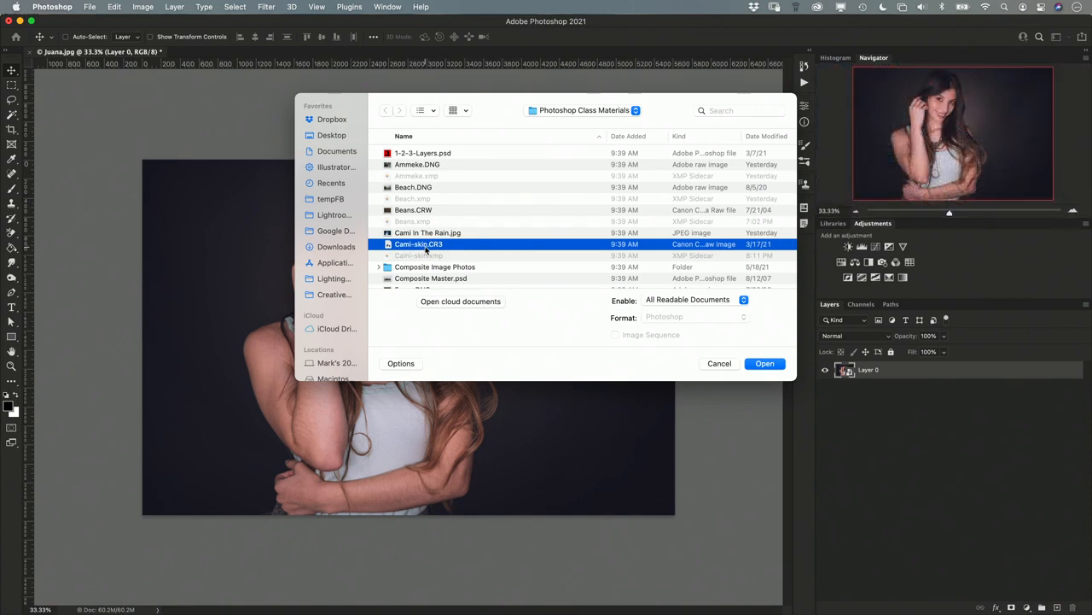
left_click(765, 366)
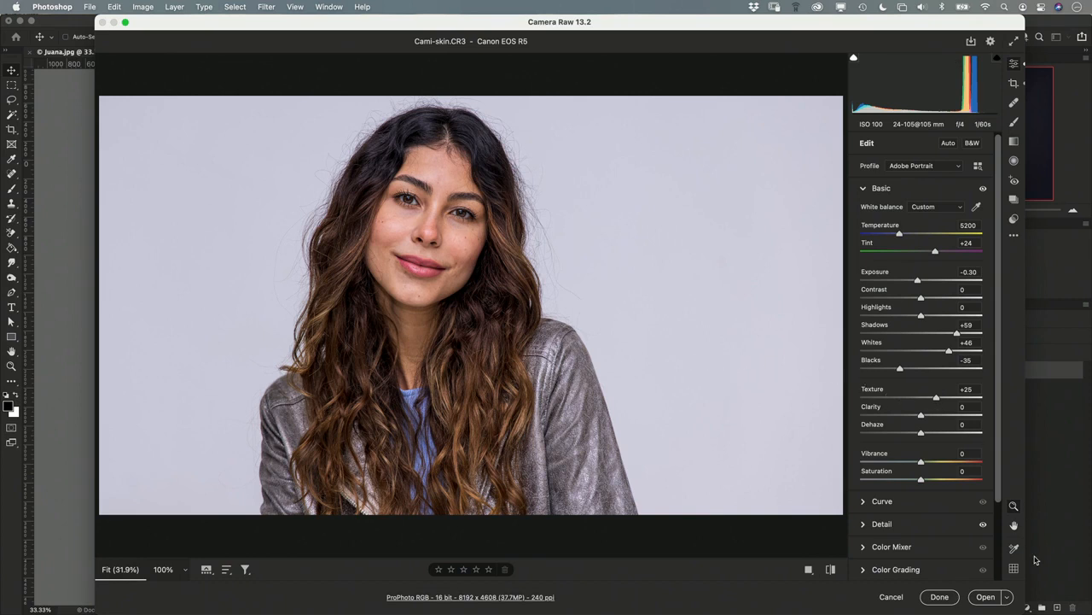
left_click(1007, 597)
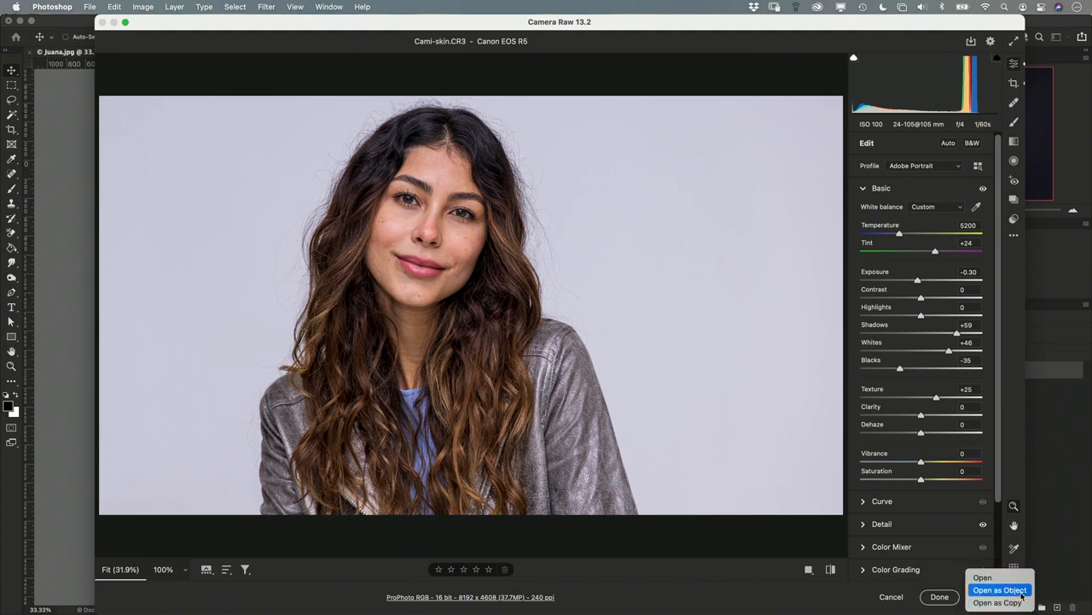
left_click(1023, 597)
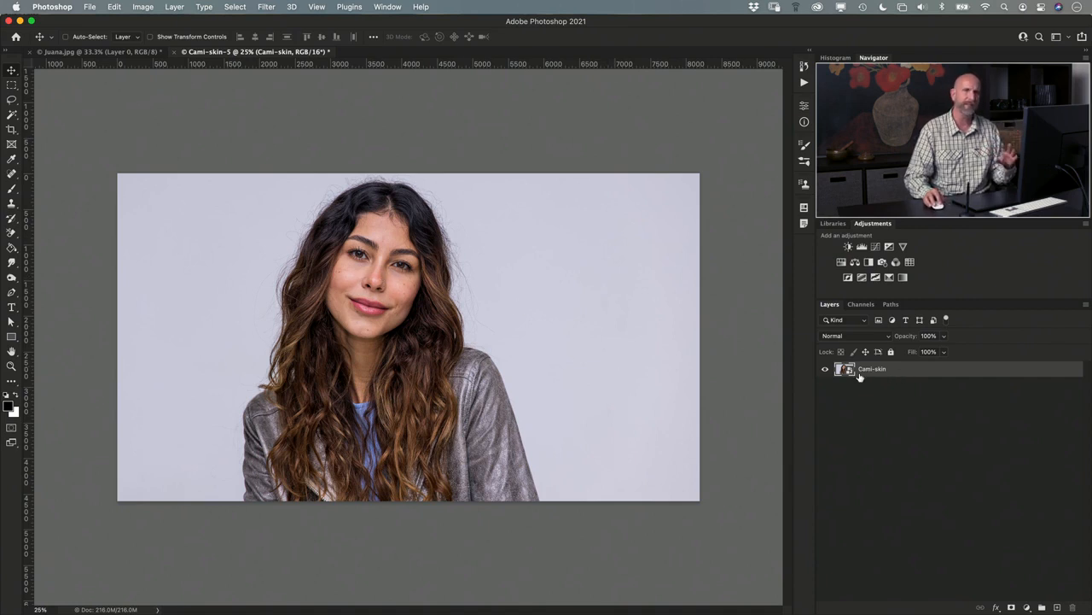
- Scale the Cami-skin smart object down to about 40% and place it slightly inside the canvas's upper-left corner
key("super")
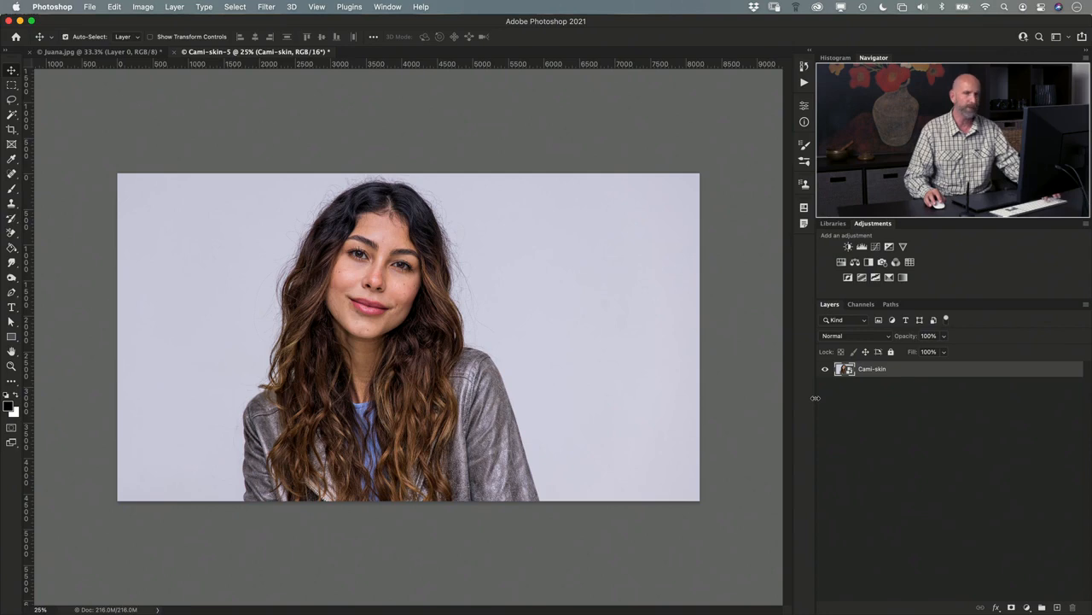
key("super+t")
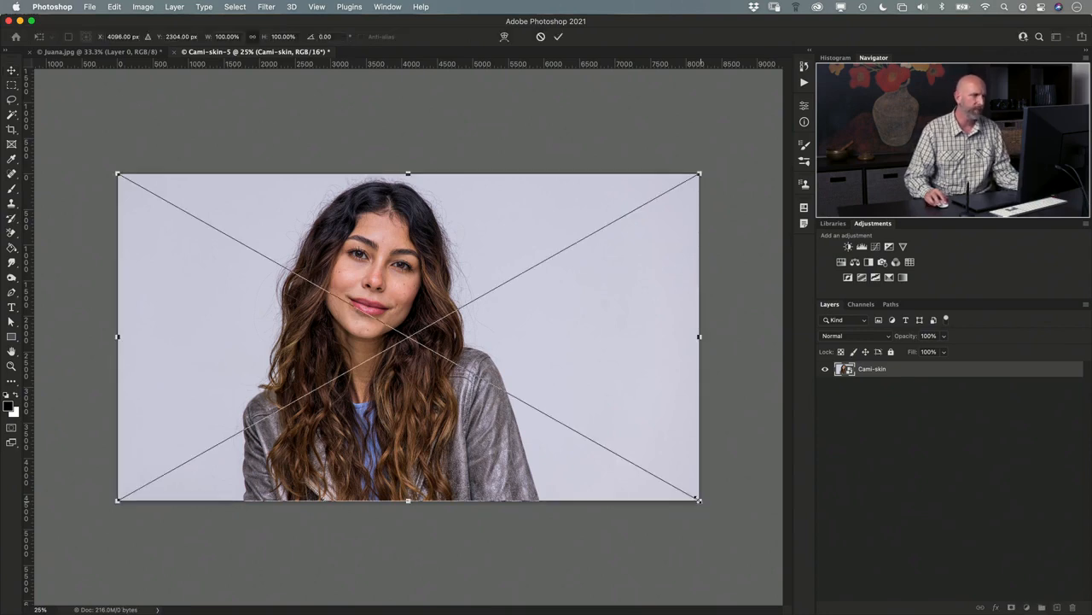
left_click_drag(701, 501, 315, 359)
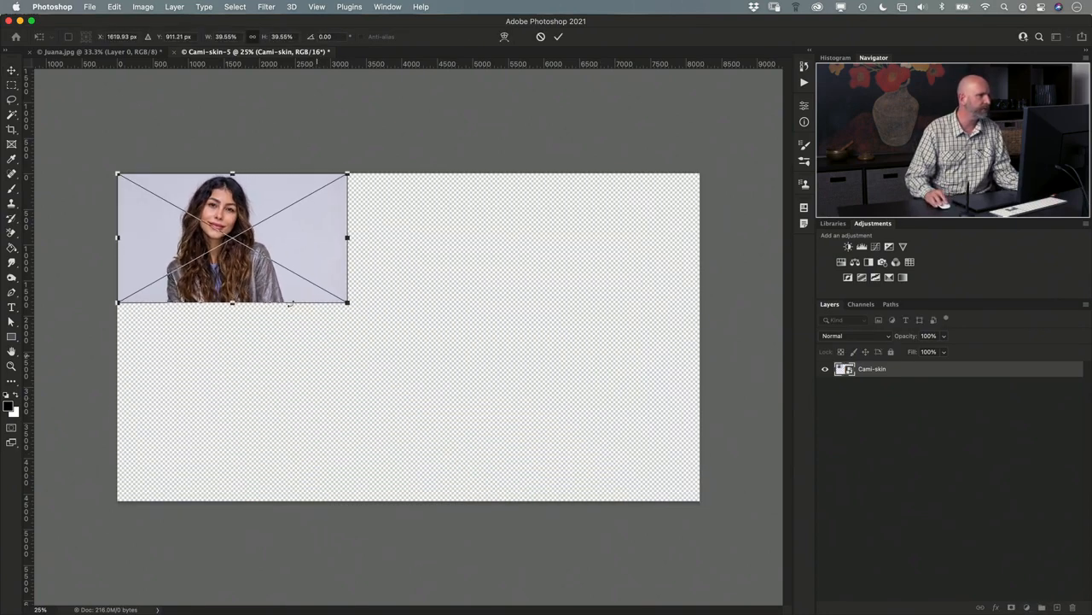
left_click_drag(278, 247, 296, 268)
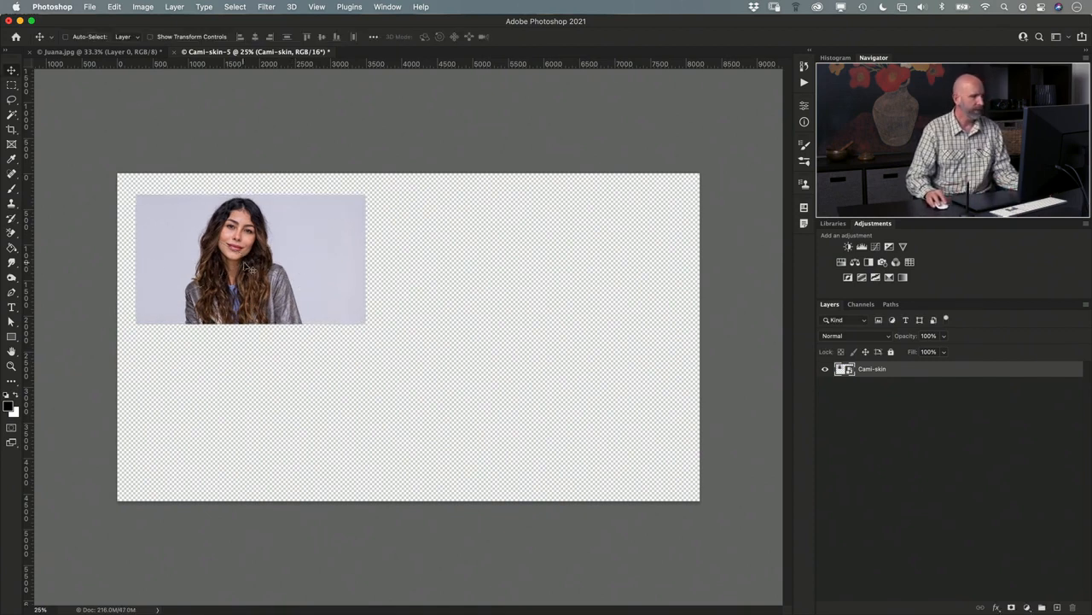
- Duplicate the Cami-skin photo onto the canvas's right half, then rotate the copy about -23° and enlarge it to about 52%
key("super")
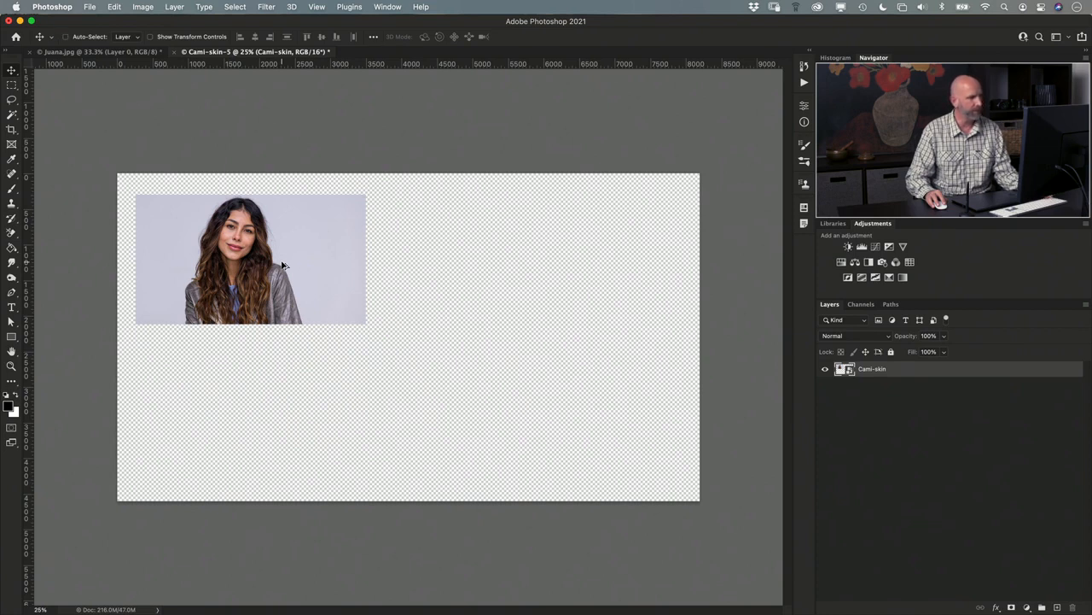
left_click_drag(282, 265, 584, 278)
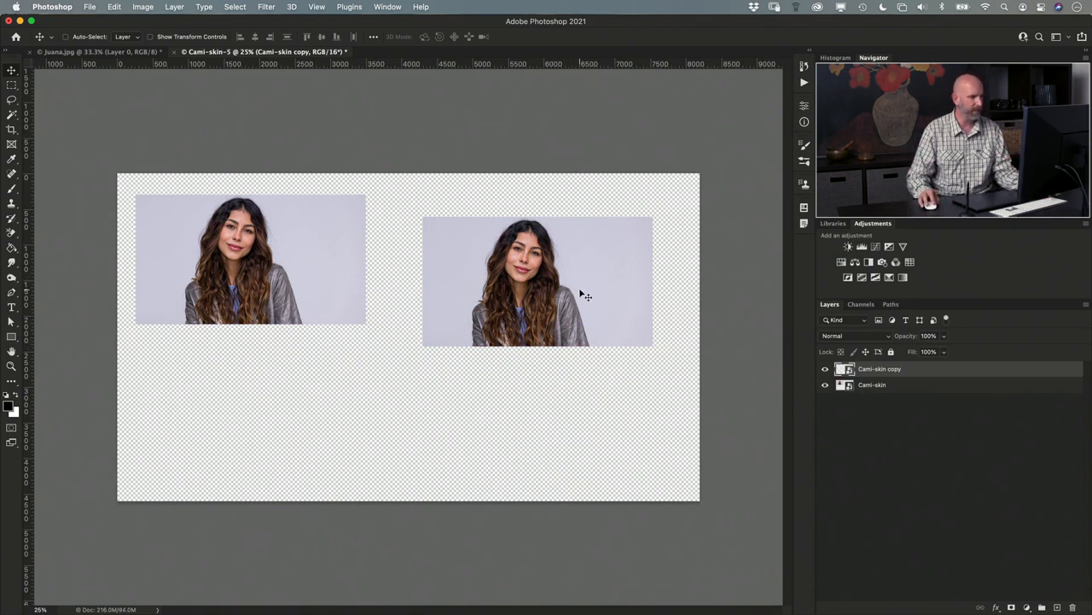
key("super")
key("super+t")
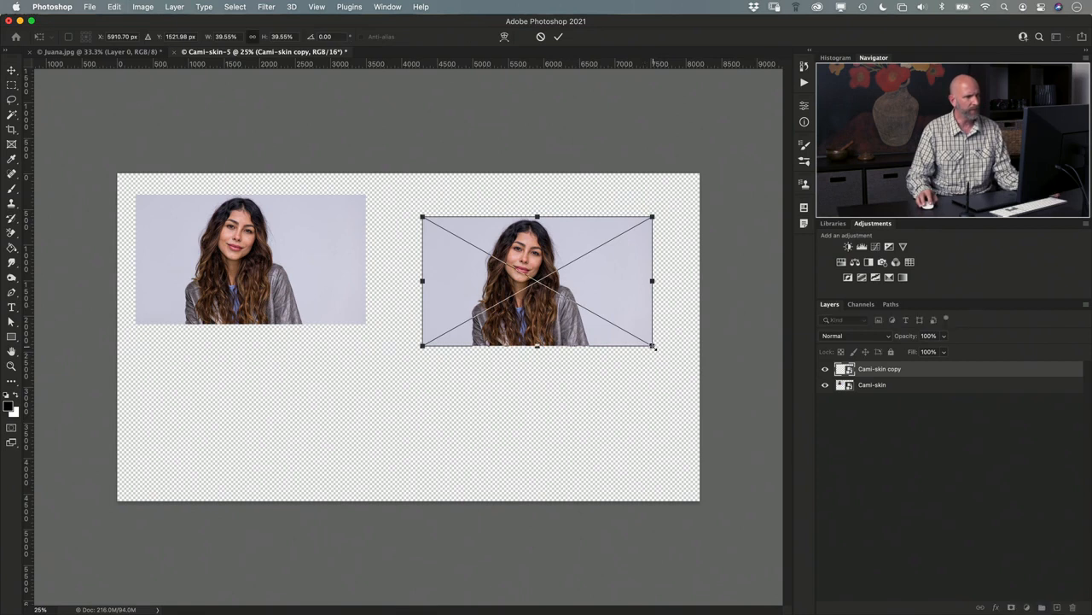
left_click_drag(658, 351, 670, 295)
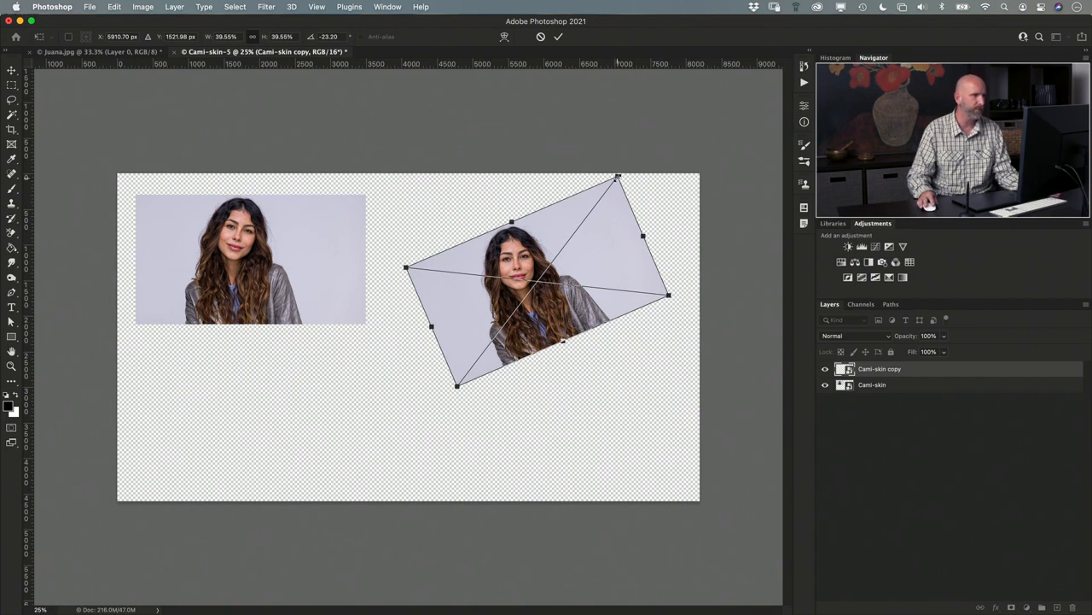
left_click_drag(457, 385, 408, 450)
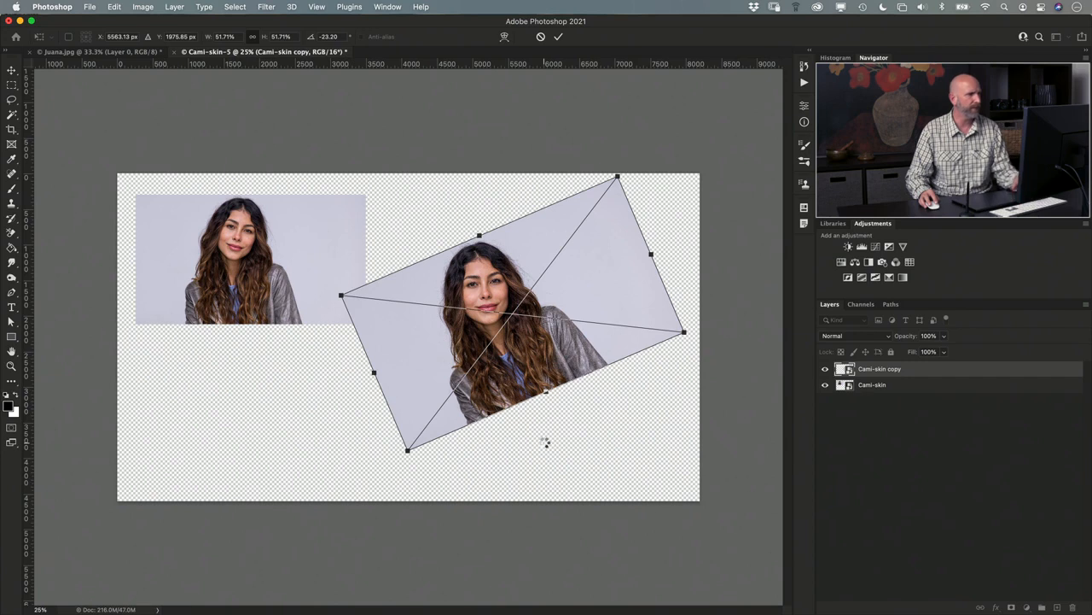
key("Return")
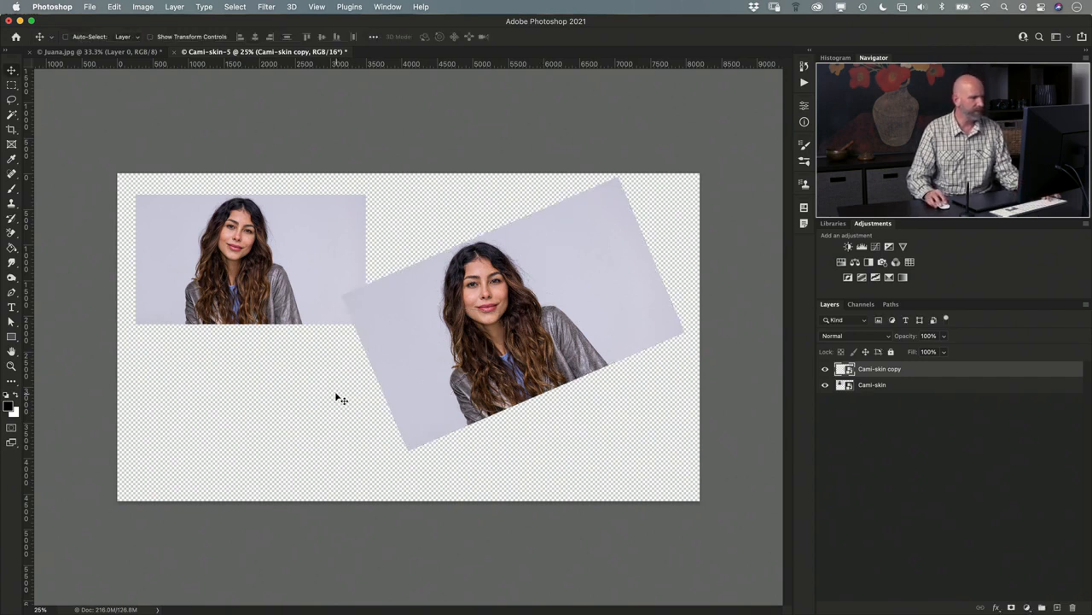
- Duplicate the small upper-left photo directly below itself and squeeze the copy's width to about 15%, keeping its height
left_click_drag(284, 292, 297, 435)
key("ctrl+t")
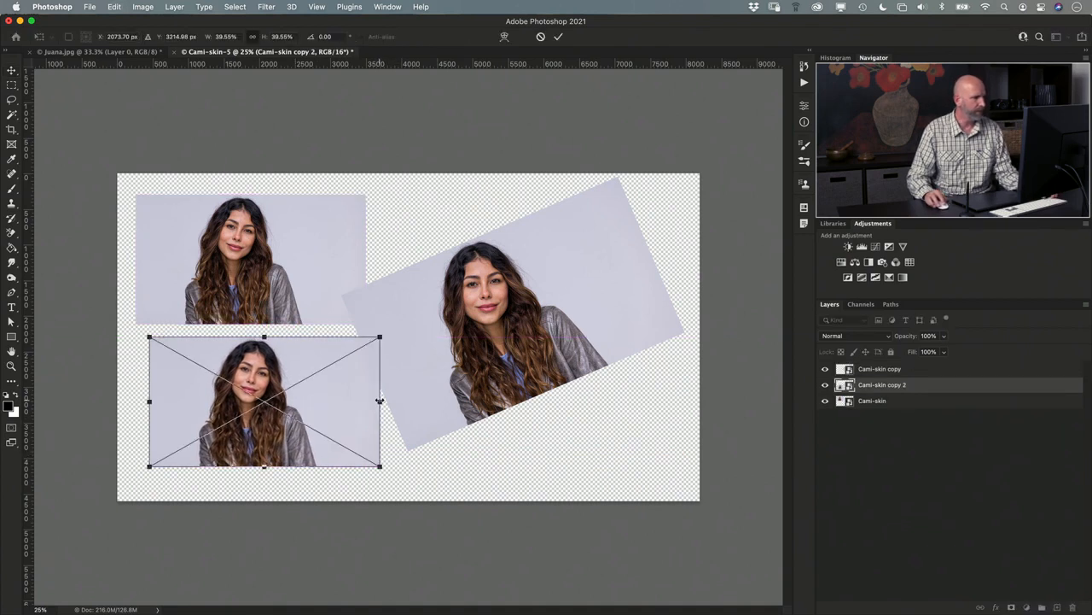
left_click_drag(379, 402, 237, 390)
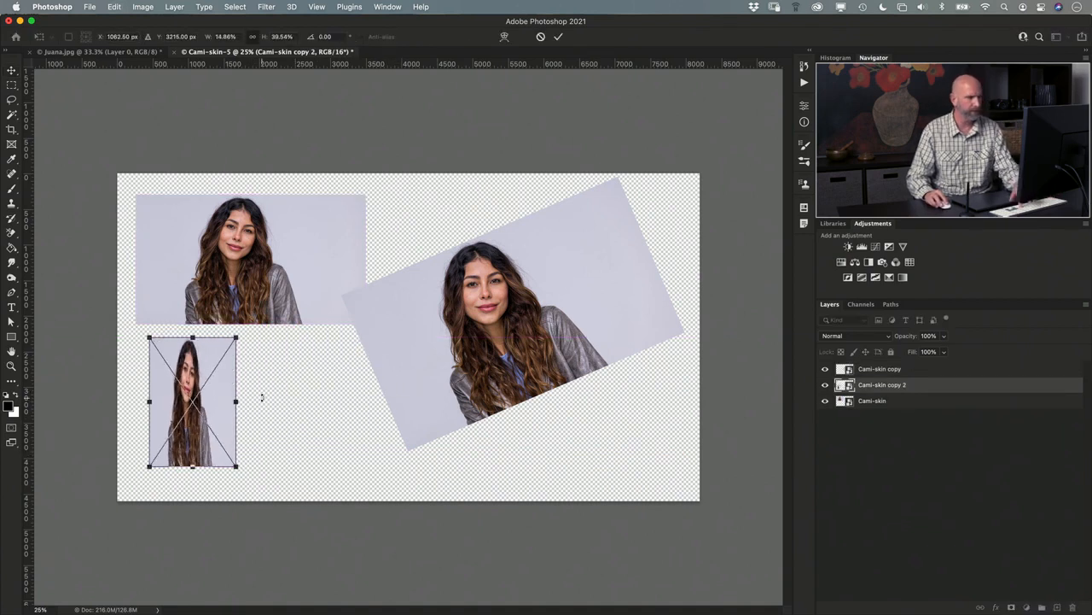
key("Return")
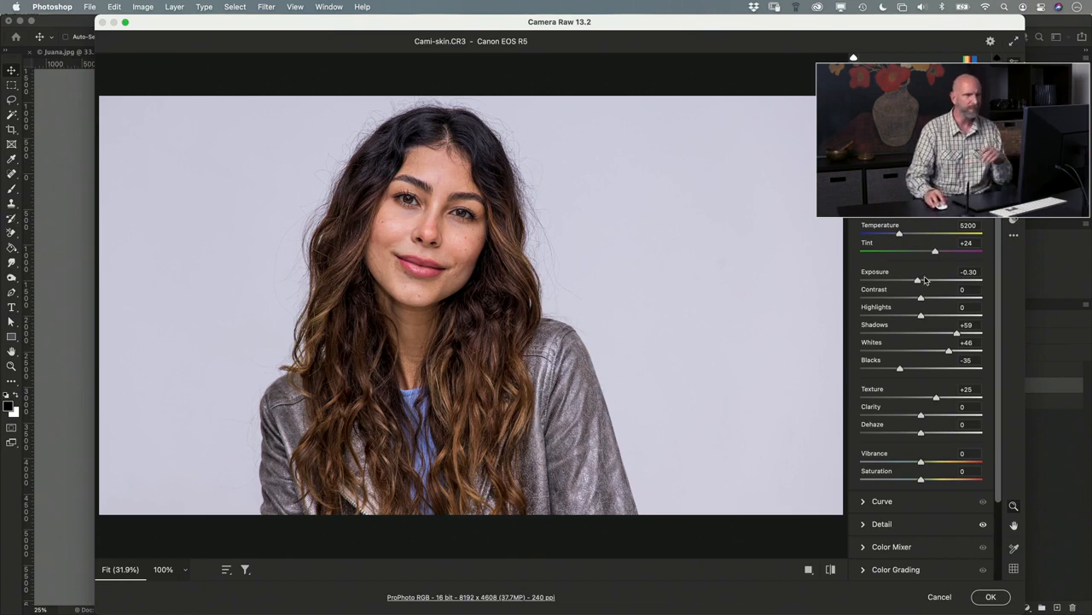
- Edit the shared smart object's raw settings: exposure +0.55, temperature 3250, texture +51, and black-and-white treatment
left_click_drag(918, 281, 933, 283)
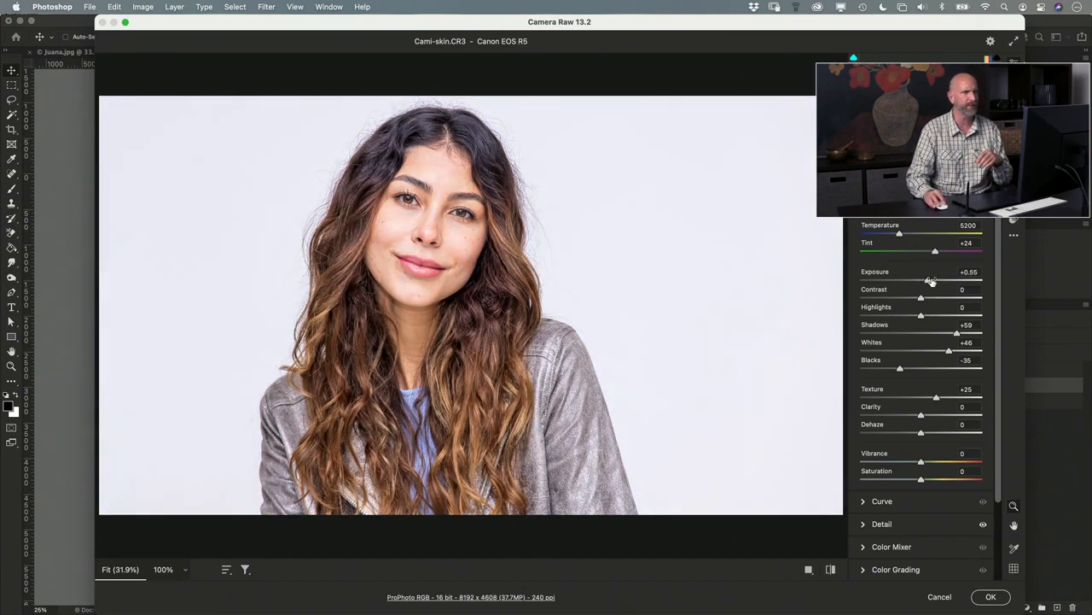
left_click_drag(898, 233, 875, 235)
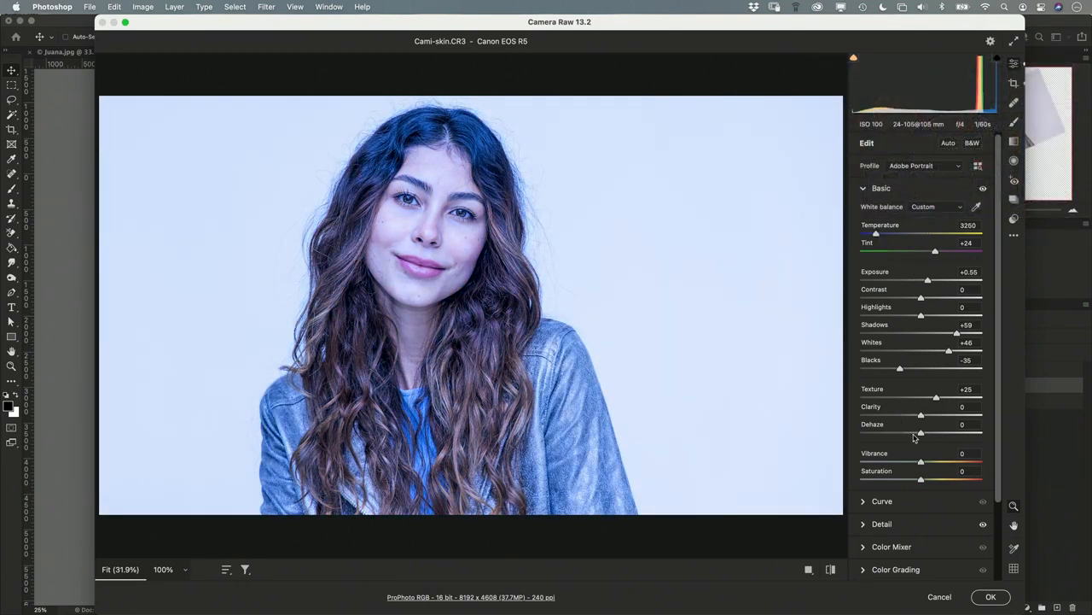
mouse_move(937, 398)
left_mouse_down()
mouse_move(965, 398)
mouse_move(952, 398)
left_mouse_up()
left_click(973, 143)
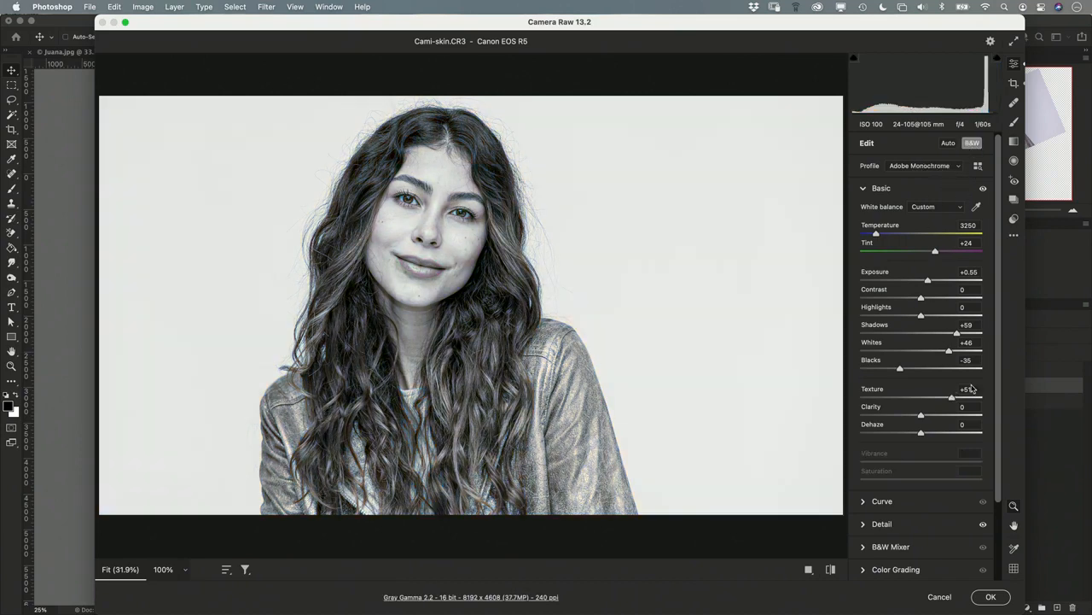
left_click(991, 596)
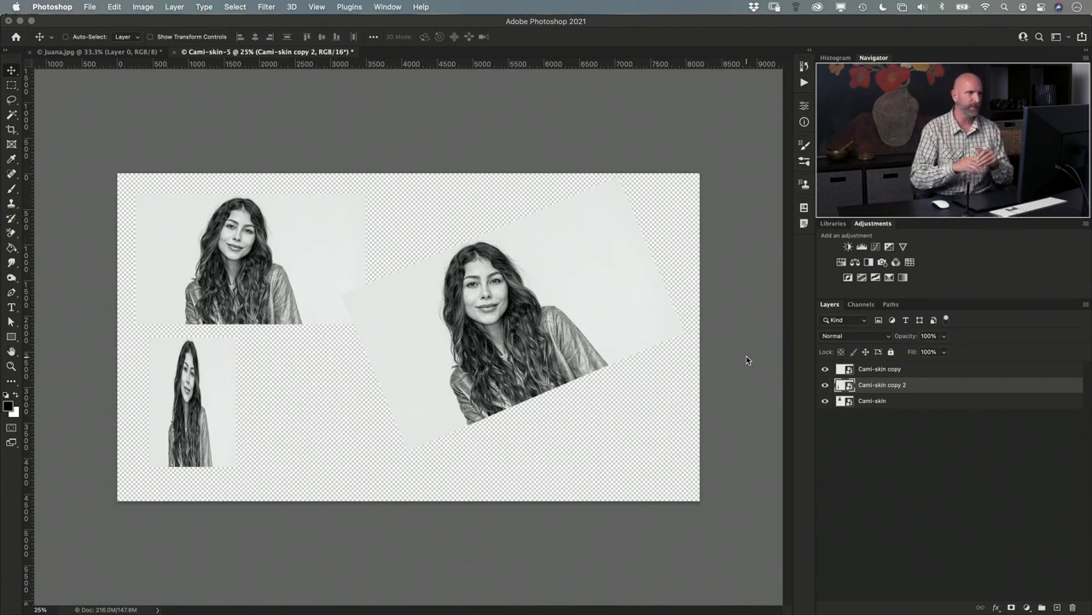
- Reopen the raw settings of Cami-skin copy 2, apply the Modern 04 profile, warm the temperature to about 4850 and lower the exposure
double_click(848, 389)
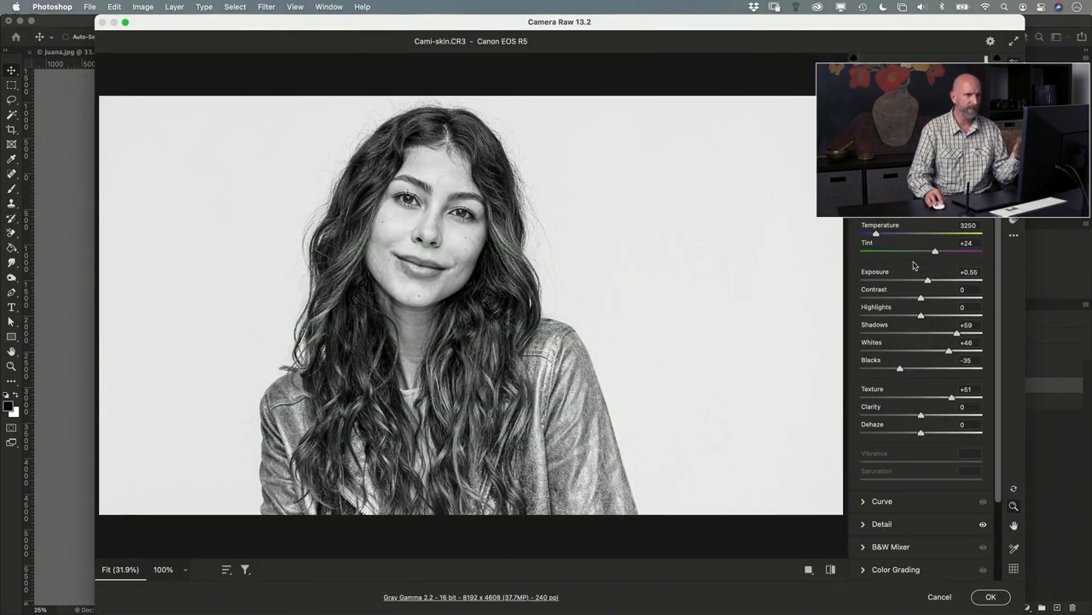
left_click(956, 168)
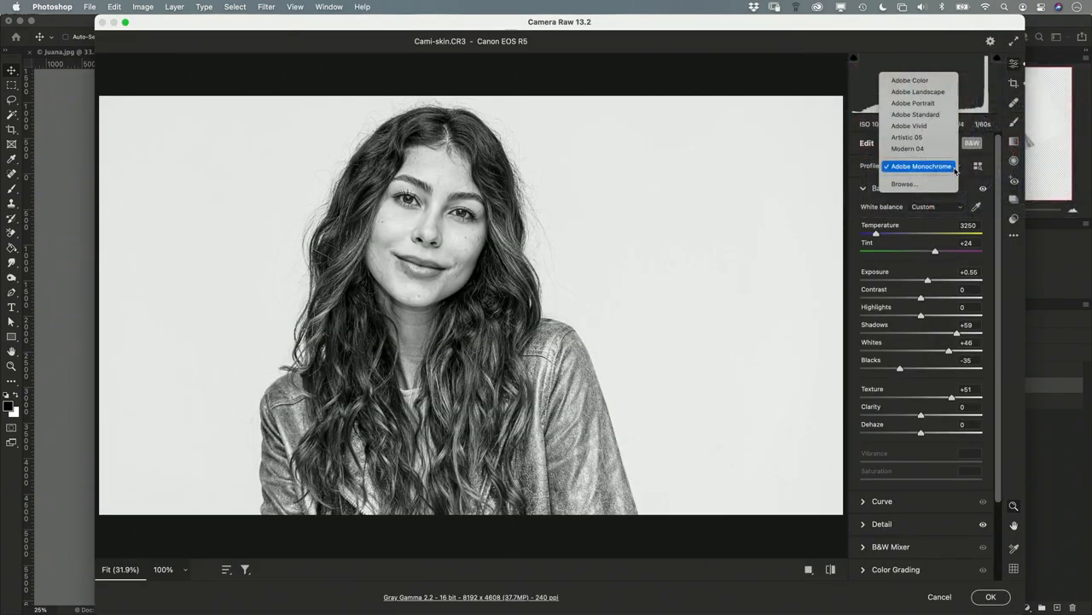
left_click(939, 150)
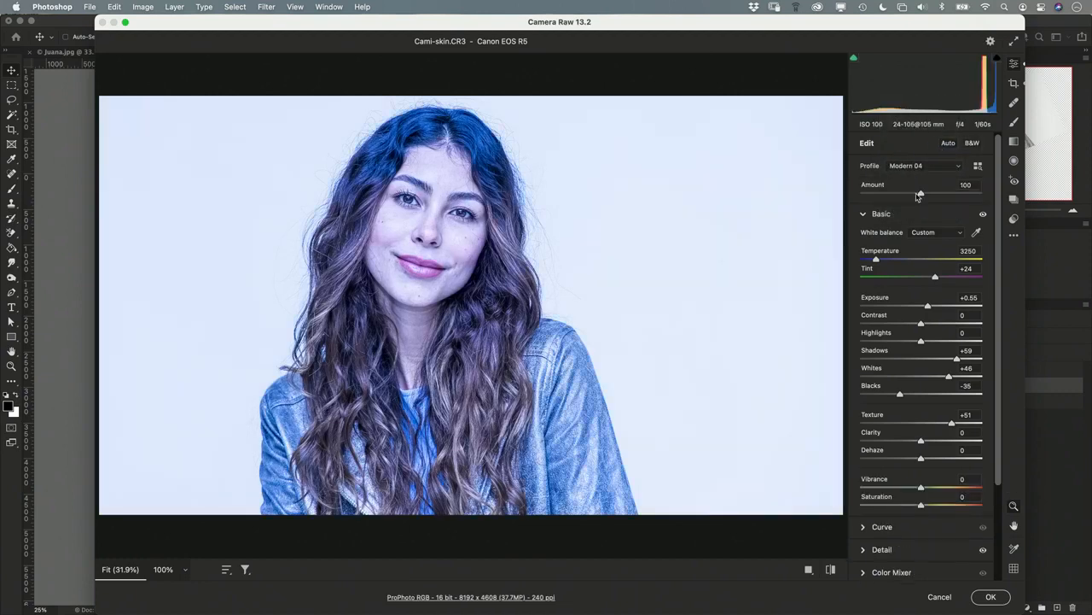
left_click_drag(919, 261, 899, 262)
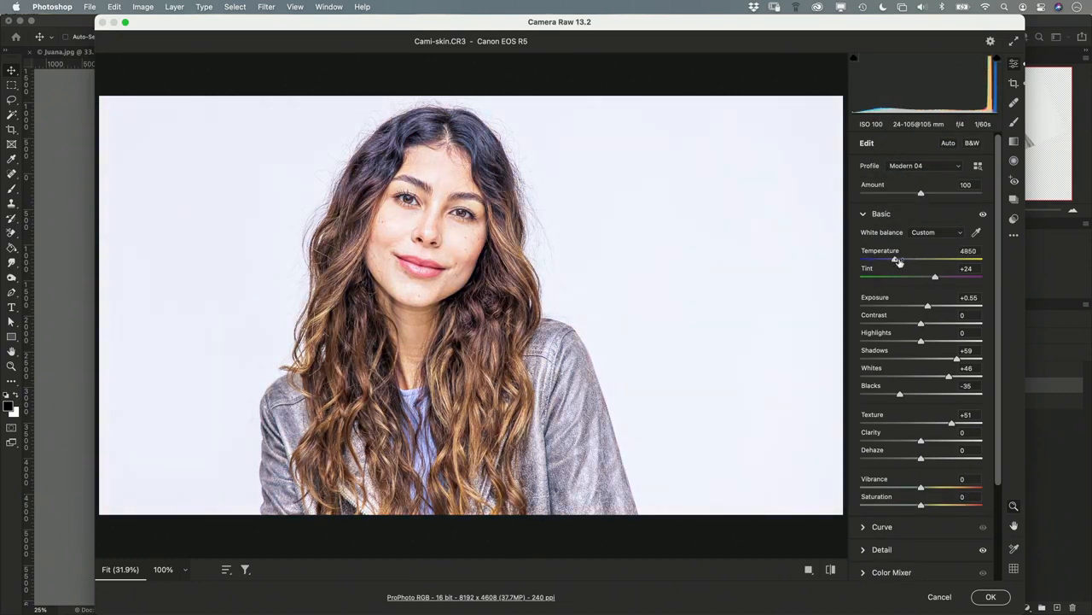
left_click_drag(926, 306, 921, 308)
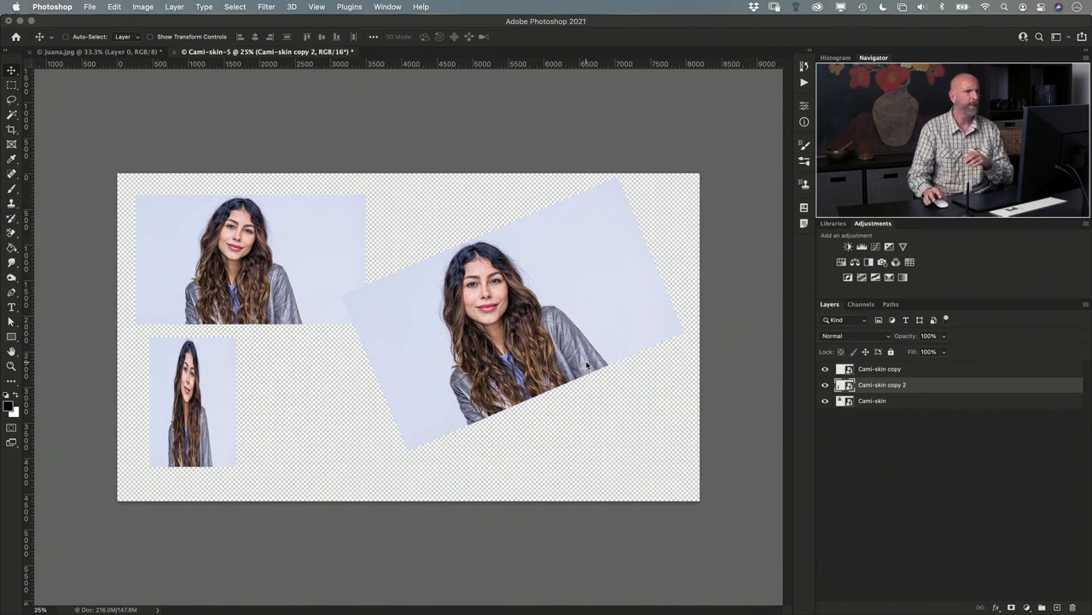
- Toggle the visibility of Cami-skin copy 2 to check which photo on the canvas it controls
left_click(825, 385)
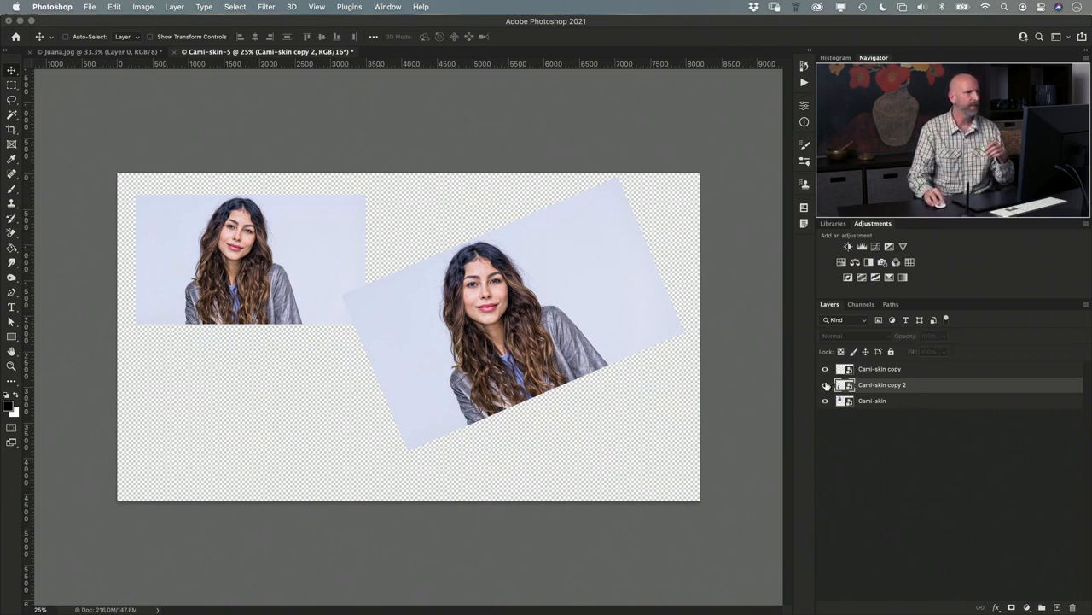
left_click(825, 385)
left_click(825, 385)
left_click(825, 385)
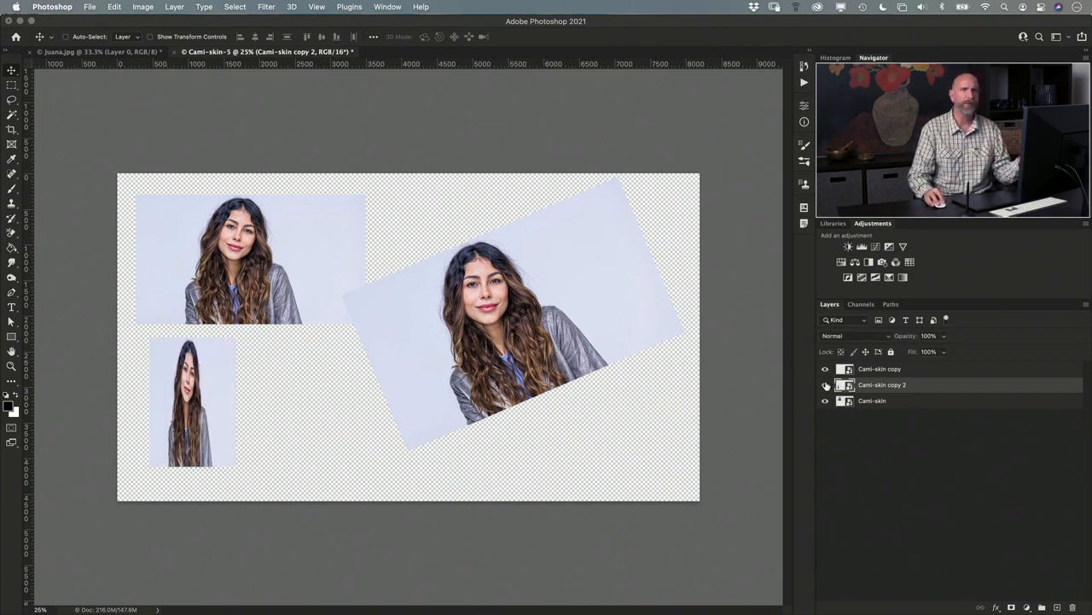
- Convert the document's color depth to 8 bits per channel so the Filter Gallery can be used
left_click(266, 7)
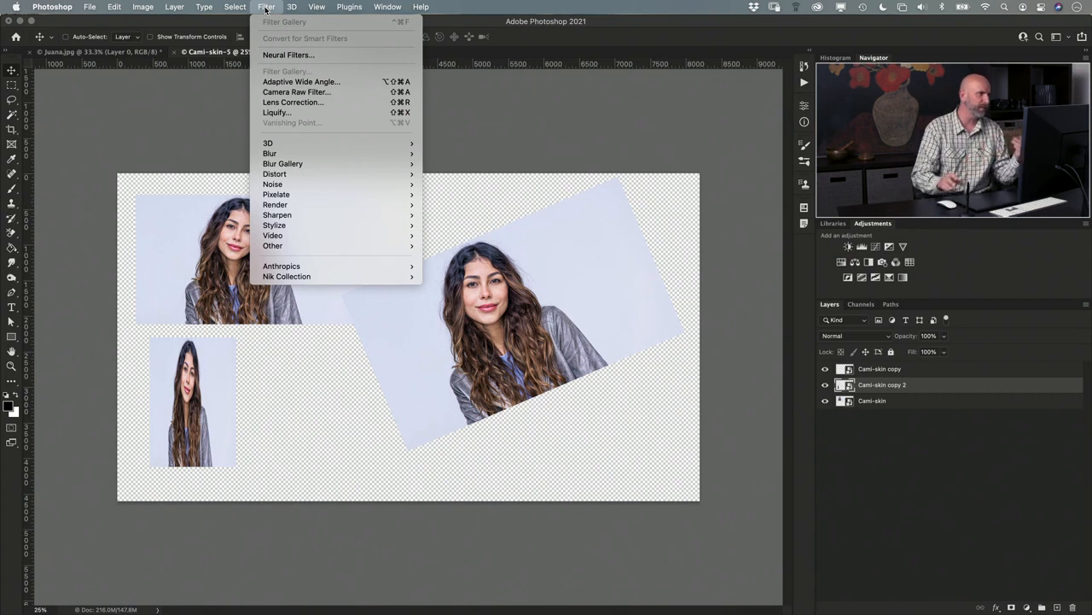
mouse_move(143, 7)
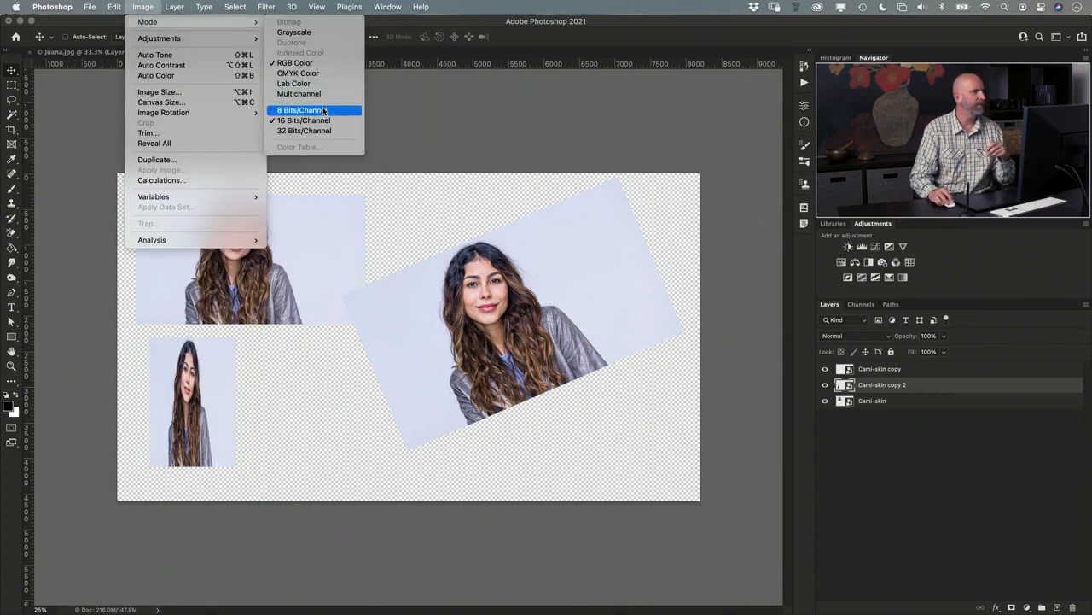
key("Escape")
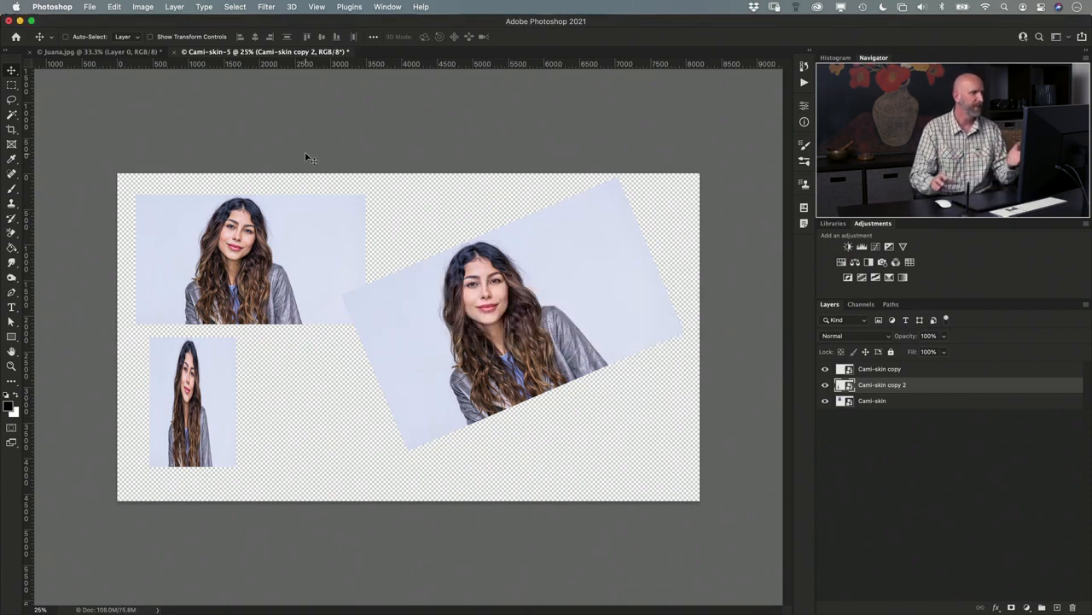
- Apply the Filter Gallery's Chrome sketch effect to Cami-skin copy 2 as a smart filter
left_click(267, 7)
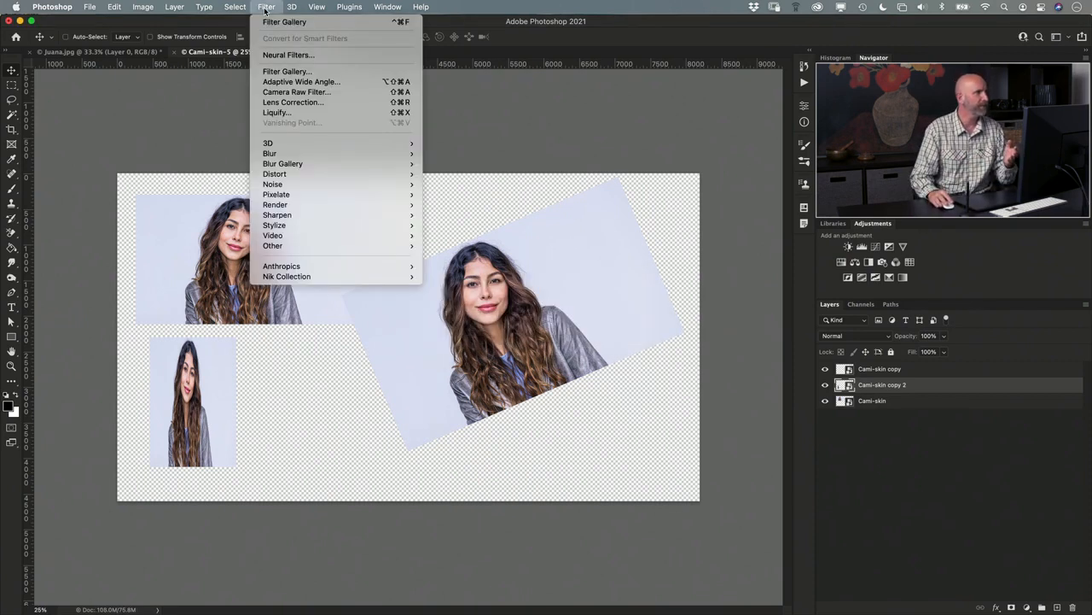
left_click(294, 71)
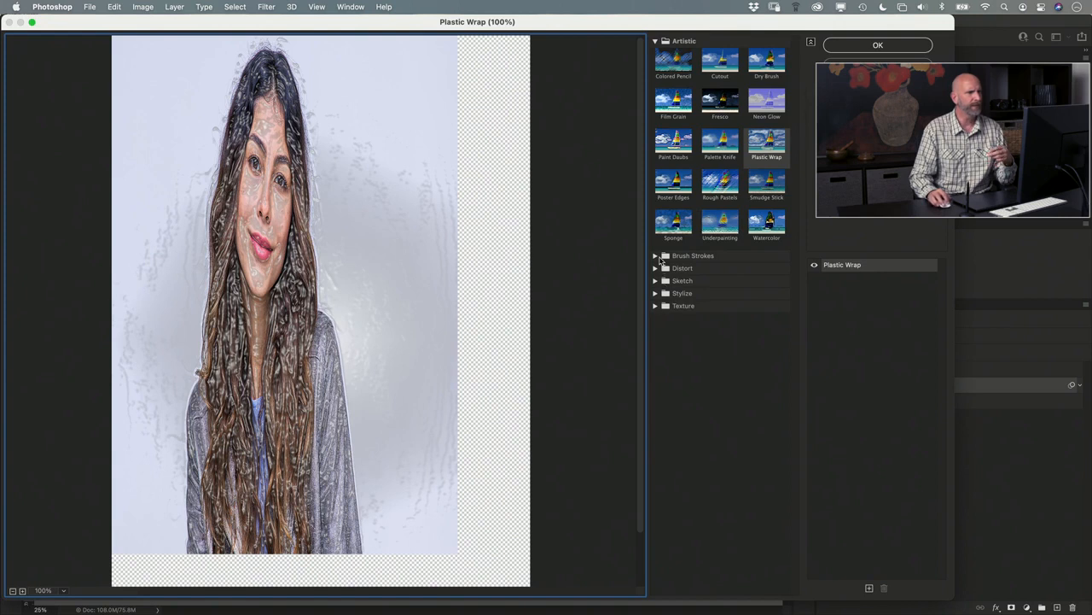
left_click(659, 281)
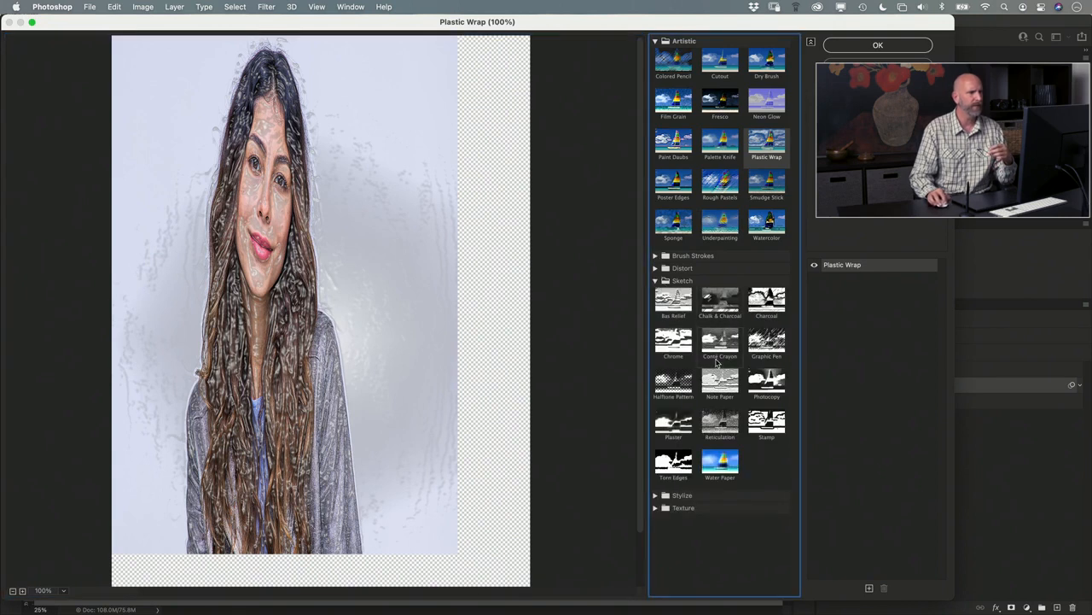
left_click(691, 380)
left_click(675, 342)
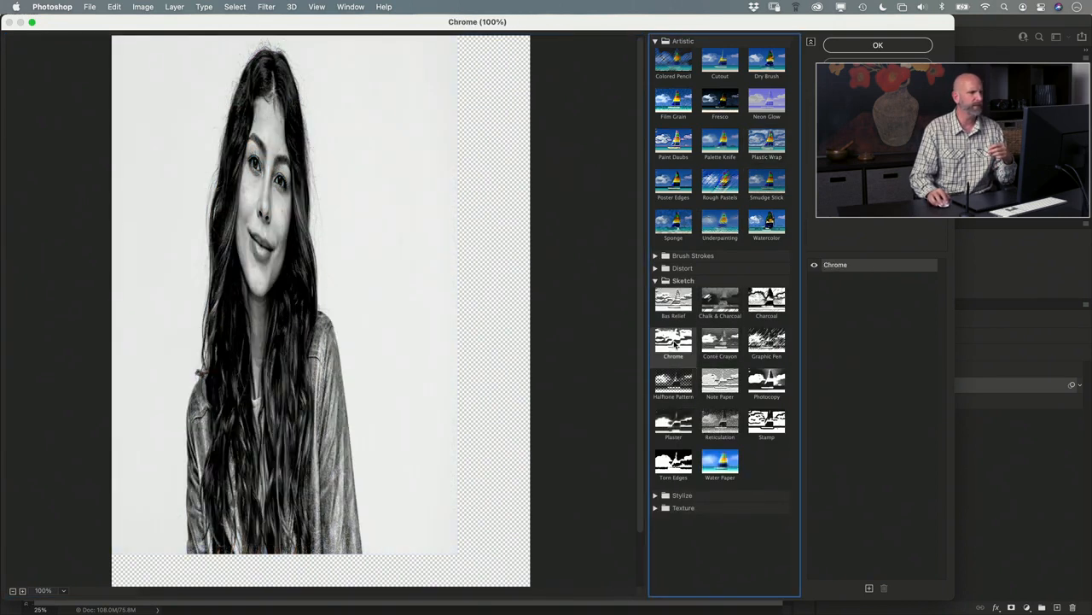
left_click(893, 45)
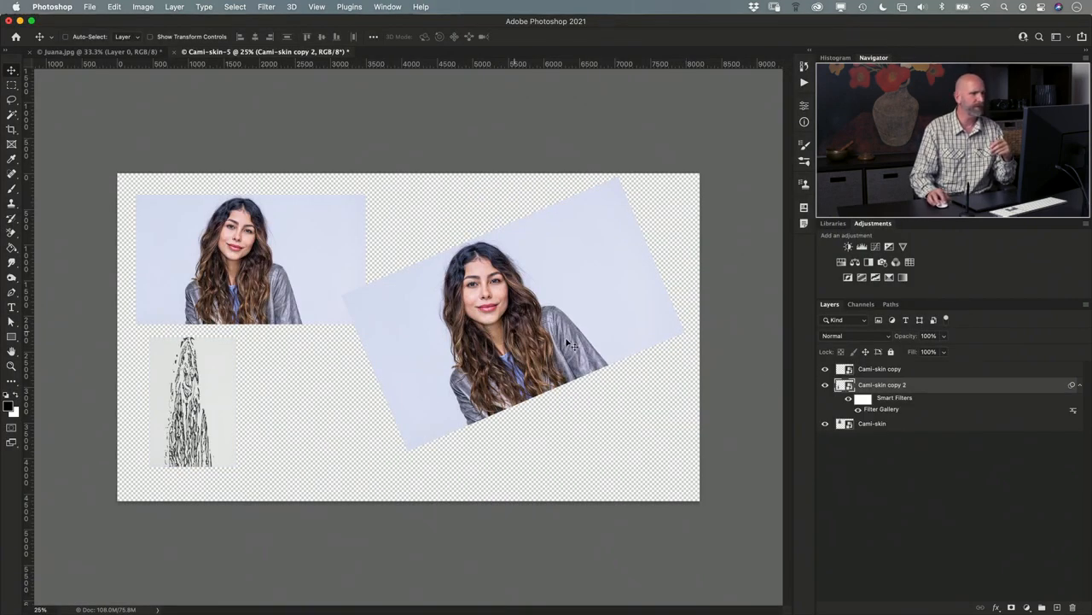
- Liquify Cami-skin copy, the rotated photo, pushing the facial features into an exaggerated smile and stretching the chin downward
left_click(864, 371)
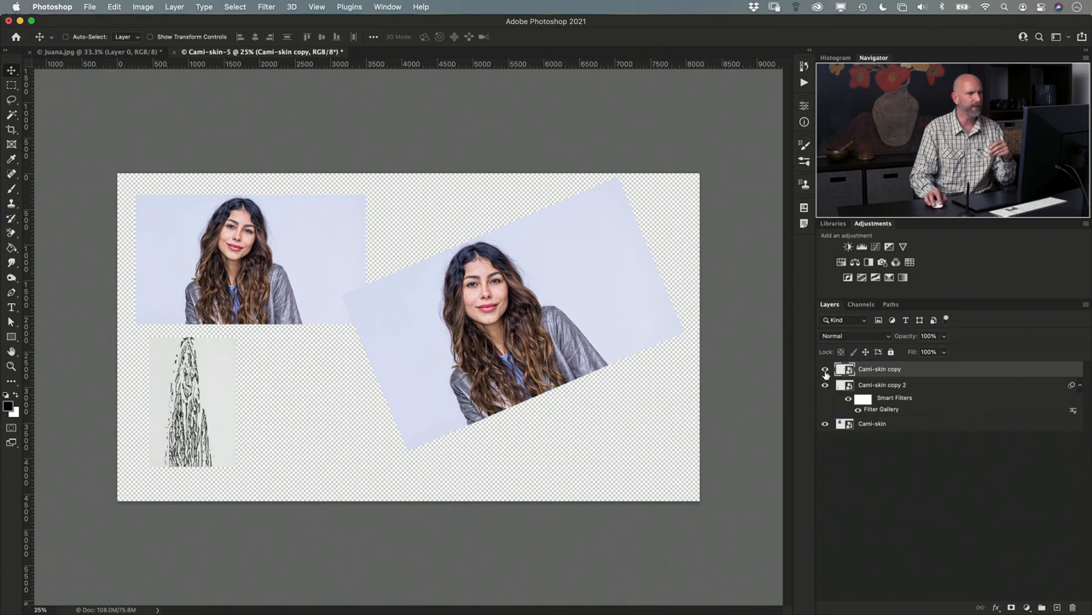
left_click(826, 368)
left_click(825, 369)
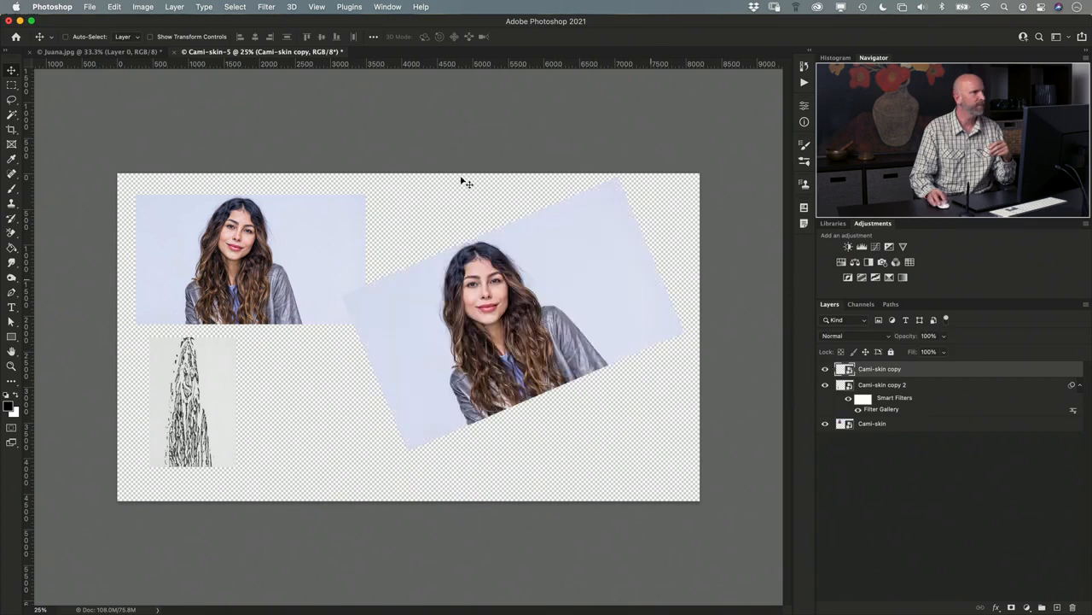
left_click(265, 7)
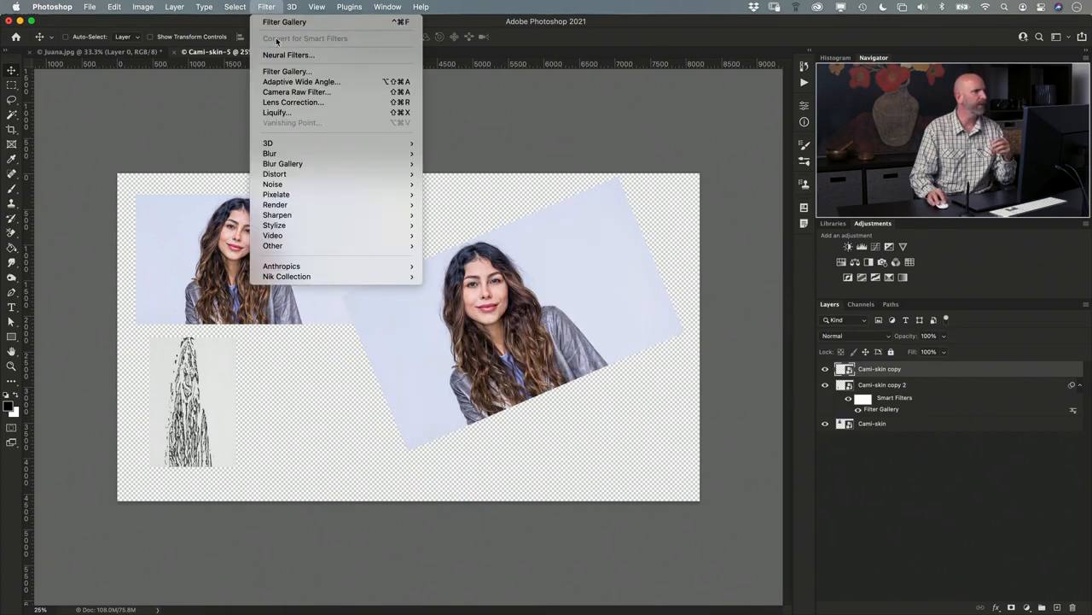
left_click(318, 112)
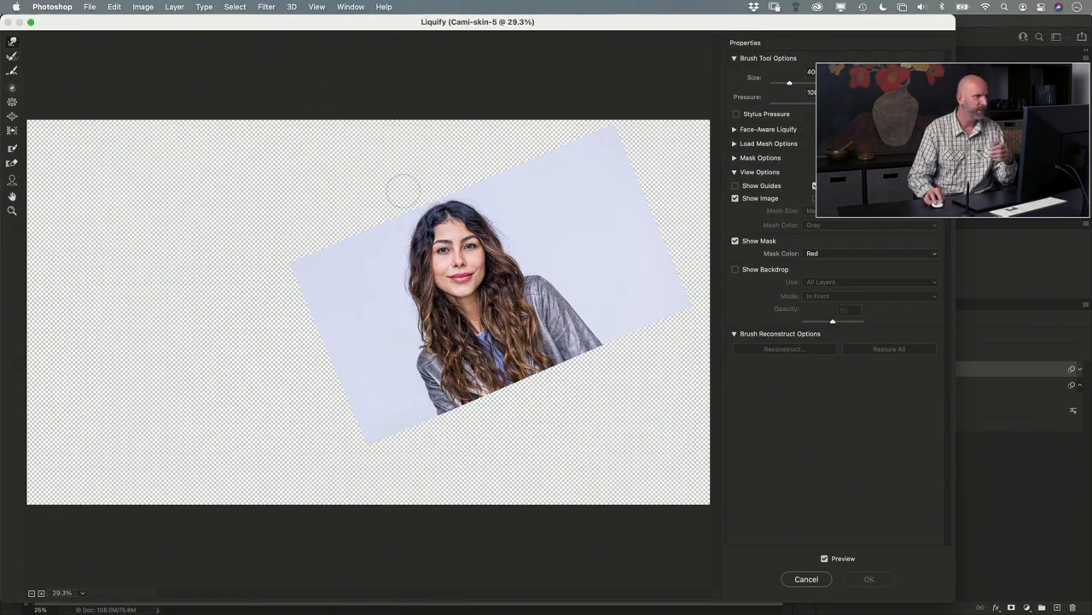
left_click_drag(472, 275, 470, 272)
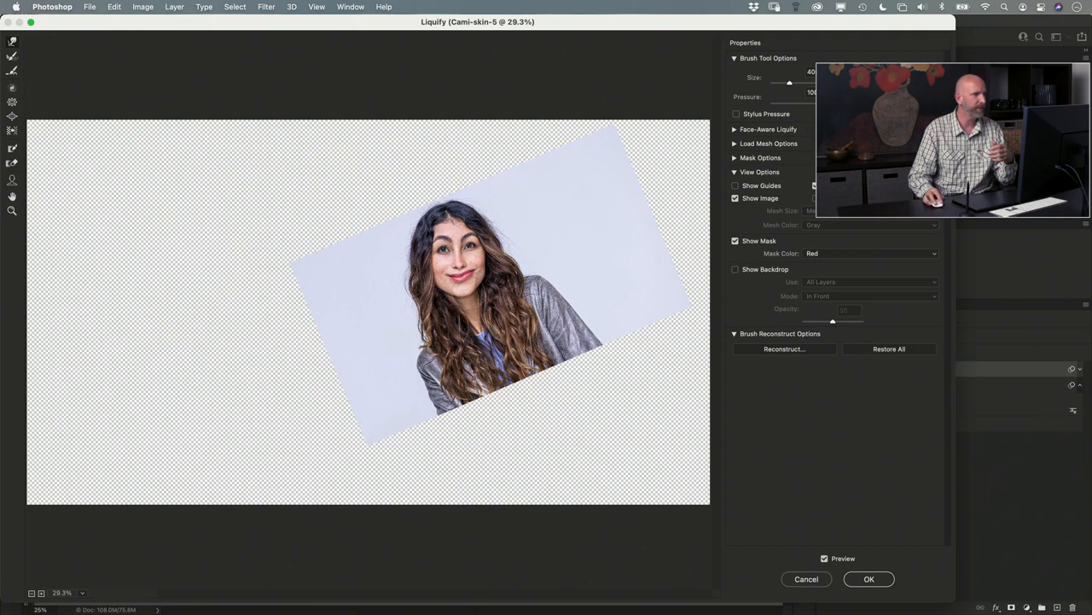
left_click_drag(463, 293, 466, 303)
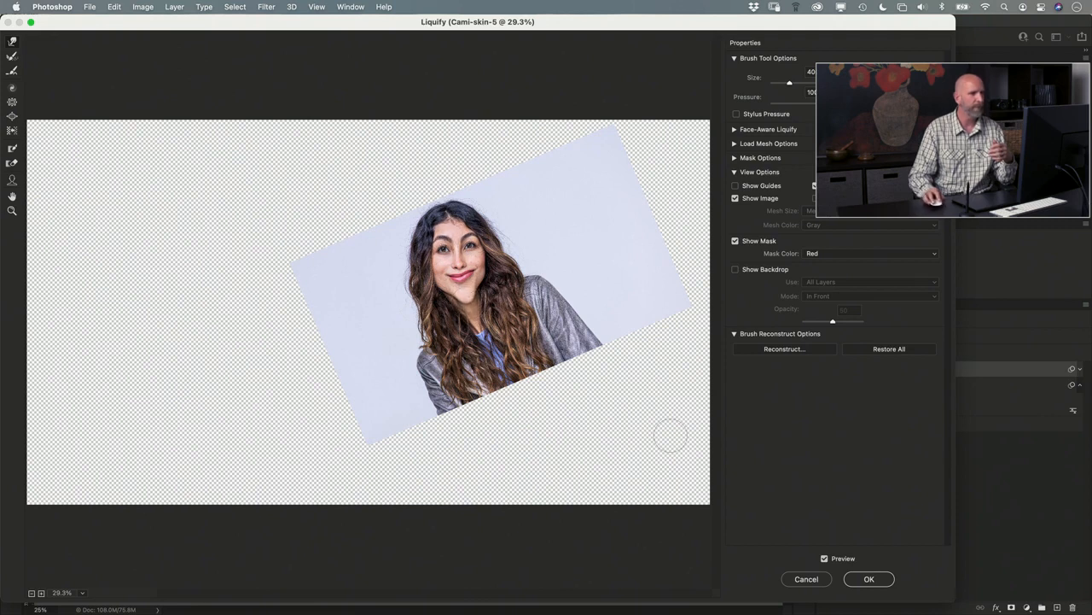
left_click(870, 582)
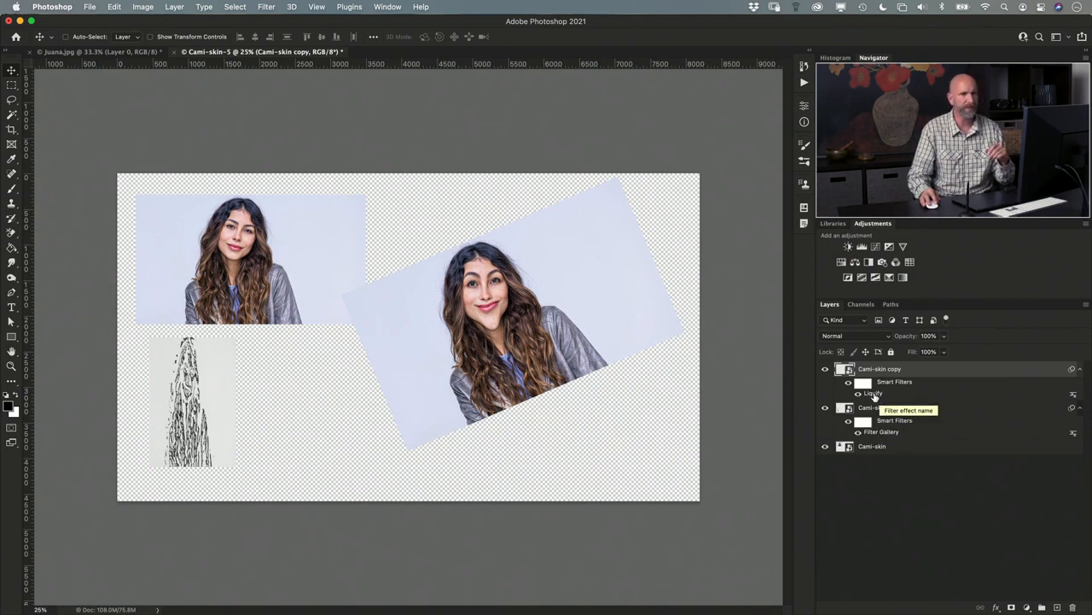
- Edit the Filter Gallery smart filter on Cami-skin copy 2, replacing Chrome with the Water Paper effect
double_click(879, 432)
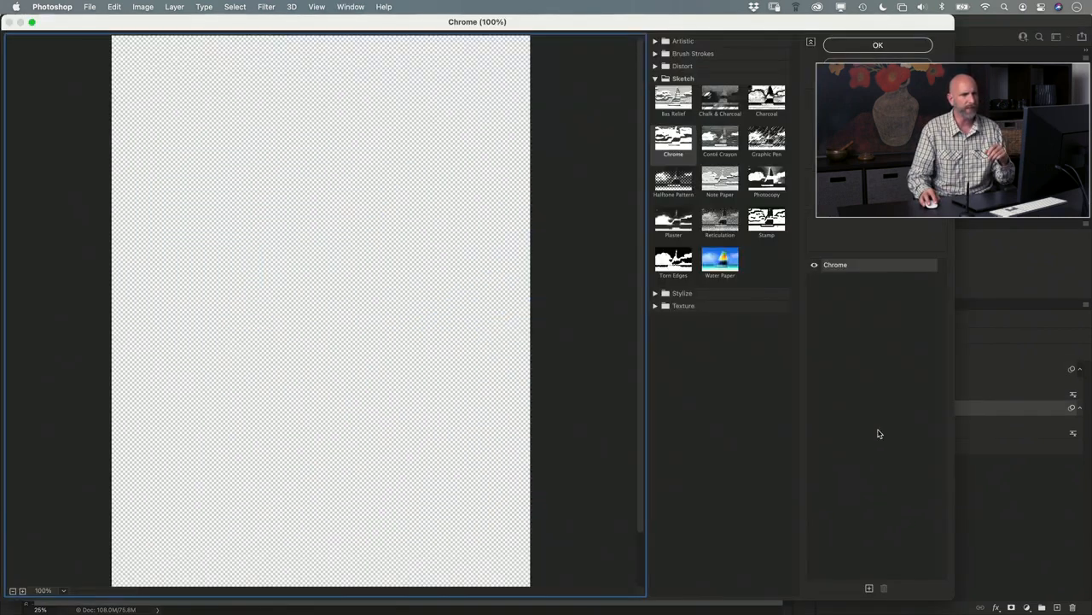
left_click(708, 256)
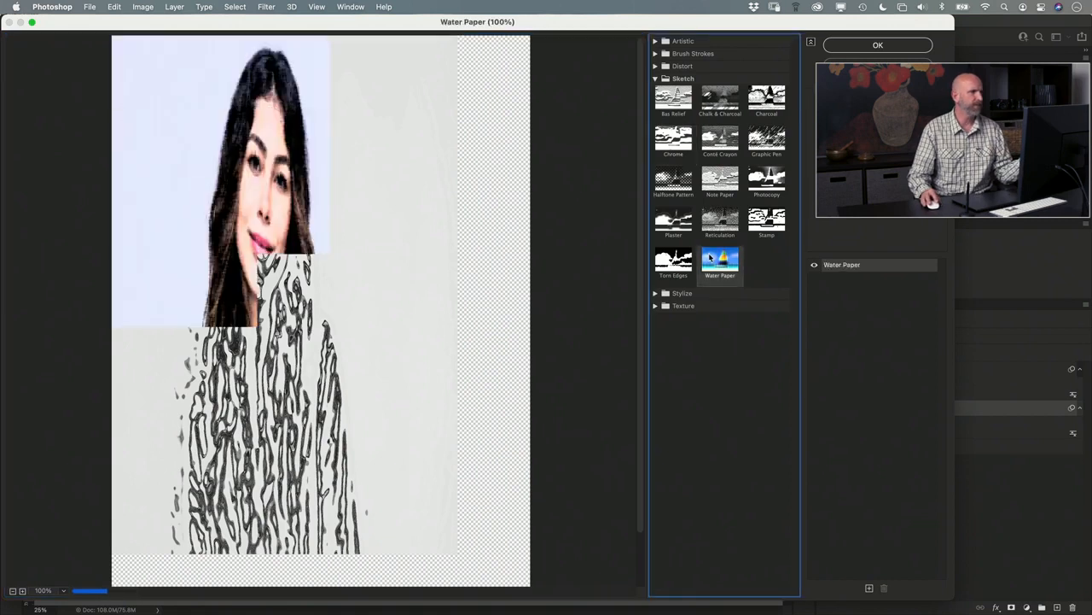
left_click(878, 44)
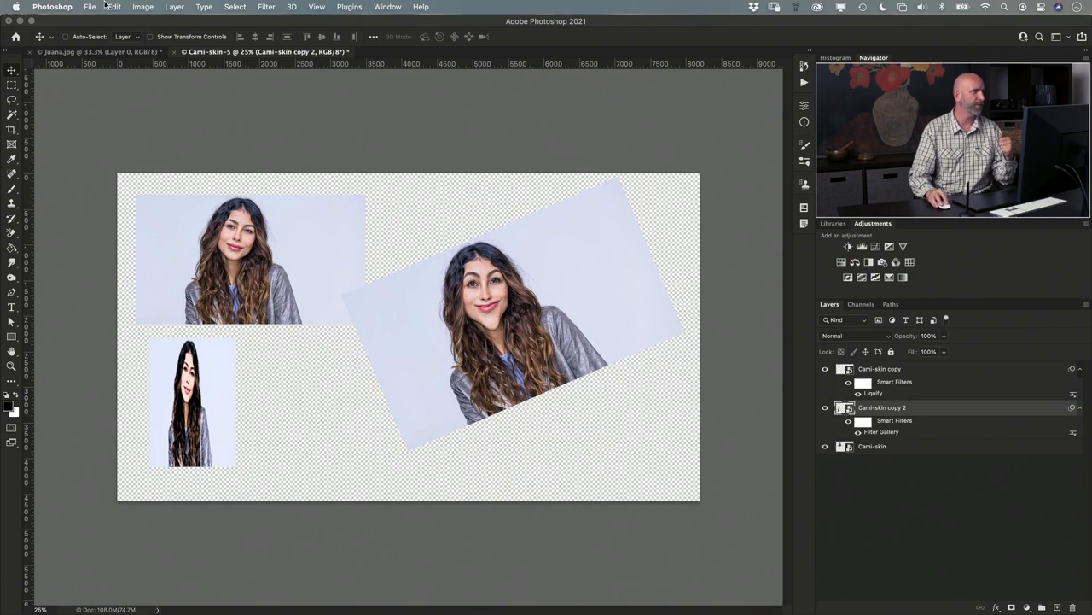
- Reset the transform of smart object Cami-skin copy 2 to restore its original size and proportions
left_click(175, 7)
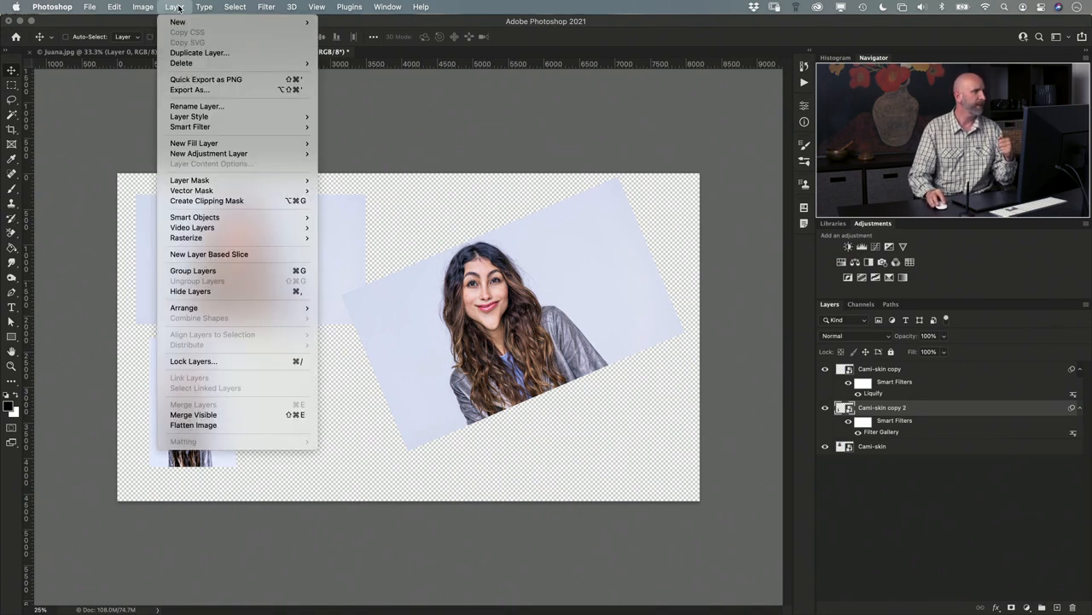
mouse_move(186, 217)
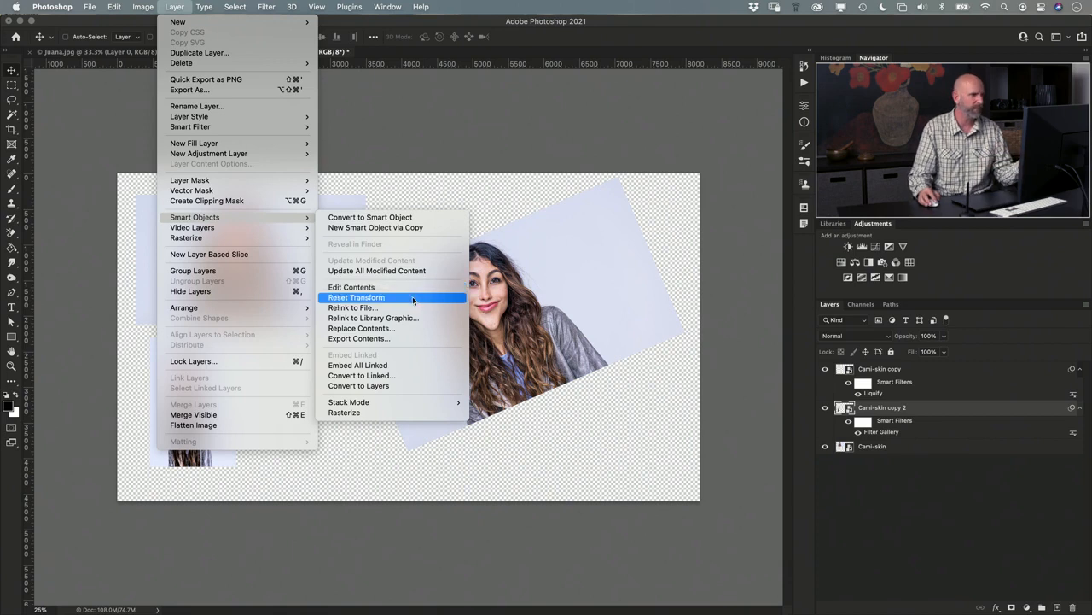
left_click(891, 413)
left_click(824, 408)
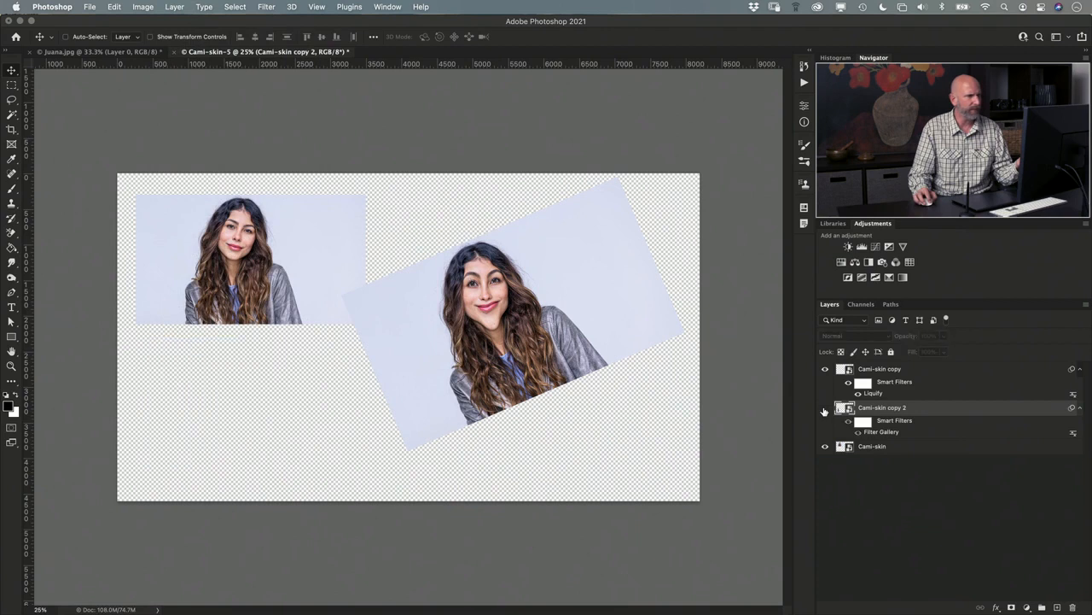
left_click(825, 408)
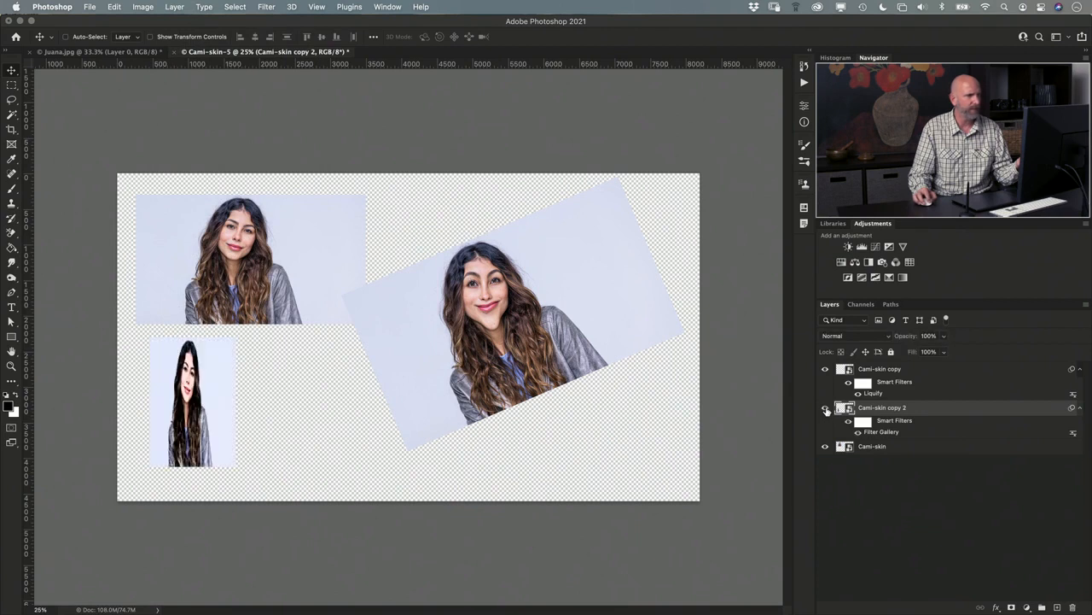
left_click(175, 8)
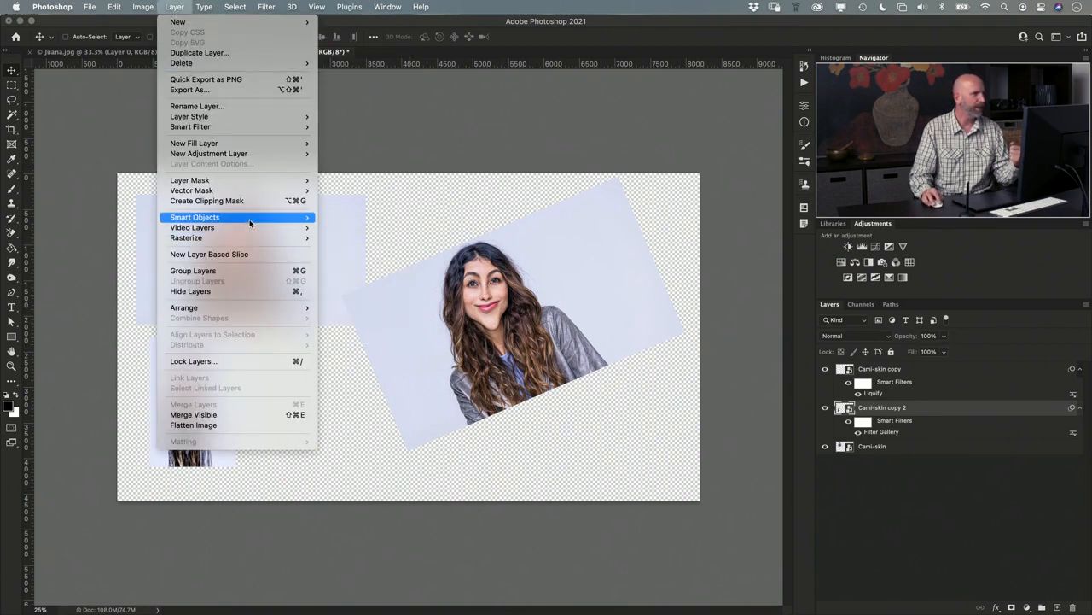
mouse_move(250, 221)
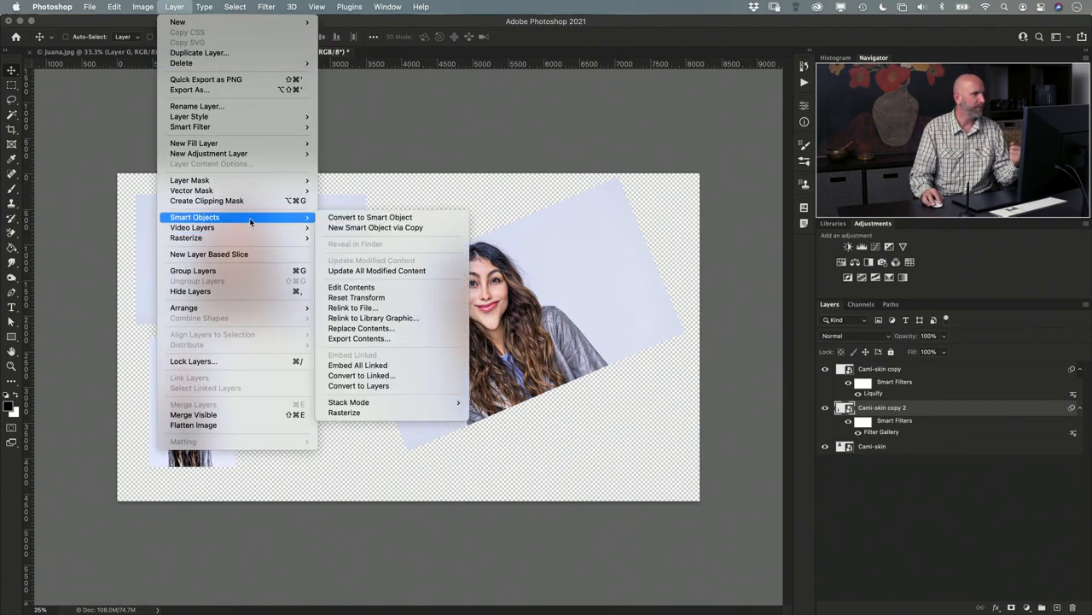
left_click(374, 298)
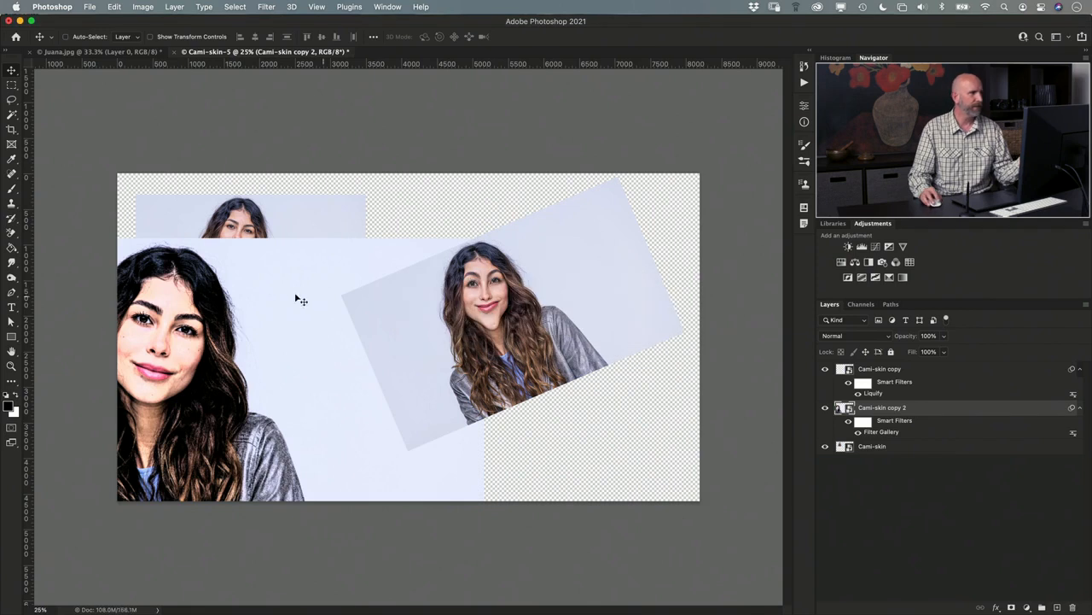
- Reposition the full-size Cami-skin copy 2 toward the canvas's left side, and toggle its Filter Gallery effect off and on
left_click_drag(262, 297, 476, 240)
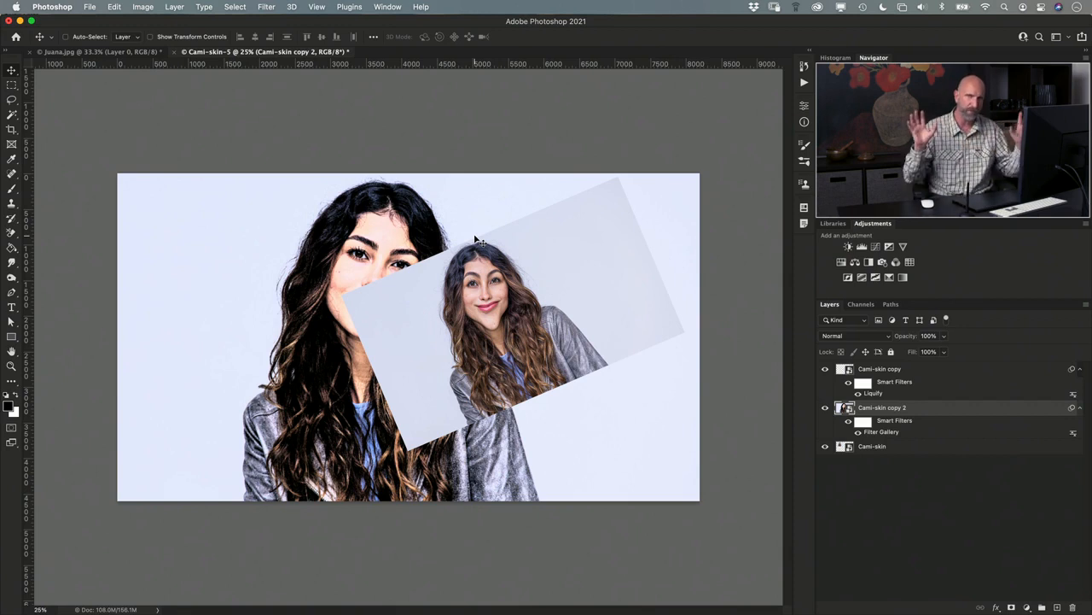
left_click_drag(444, 234, 333, 255)
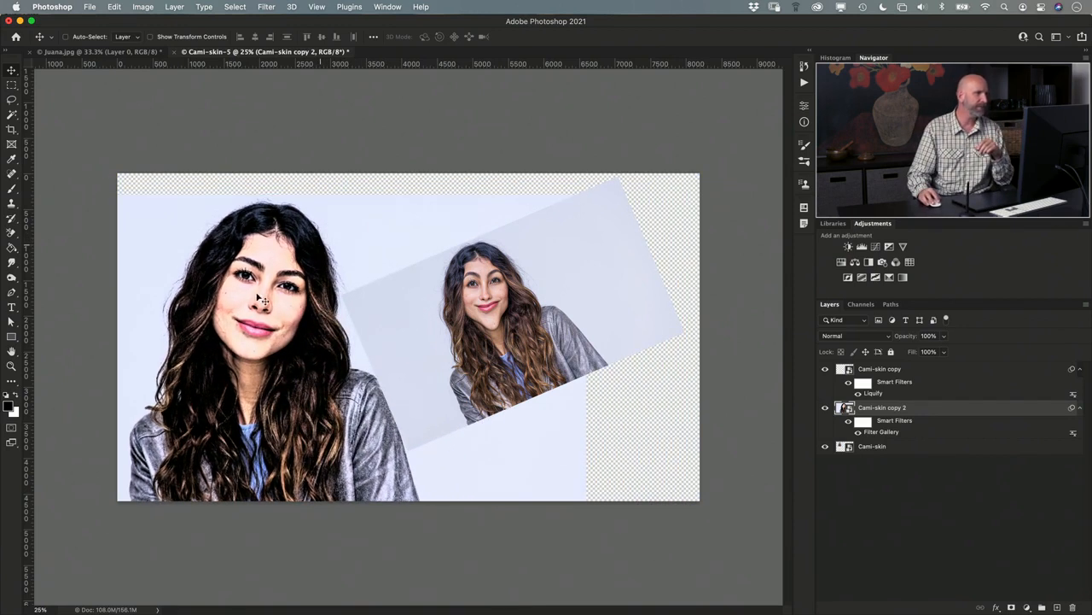
left_click(858, 431)
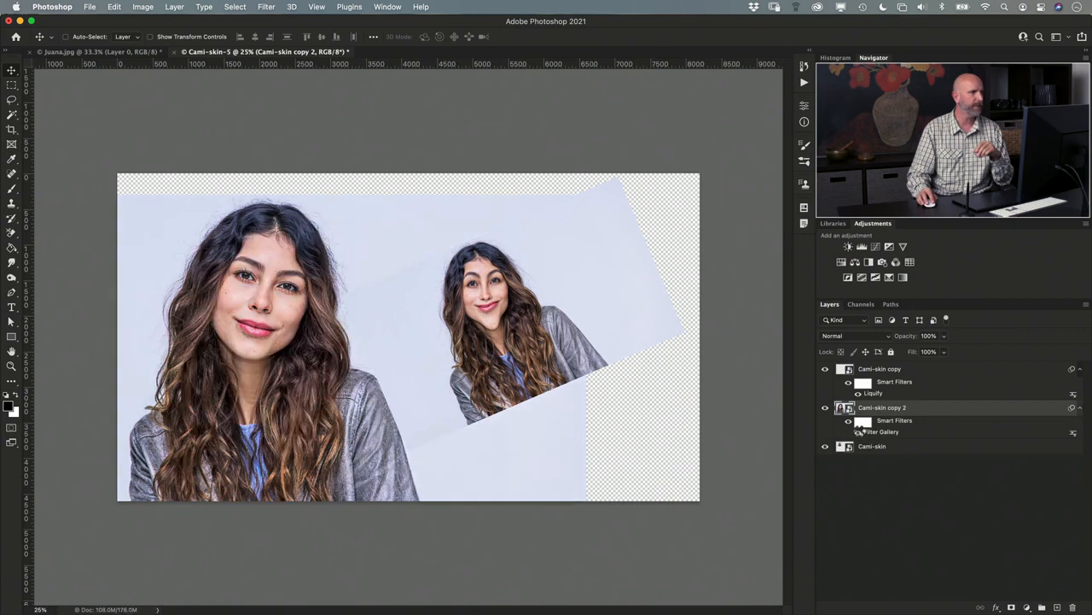
left_click(859, 432)
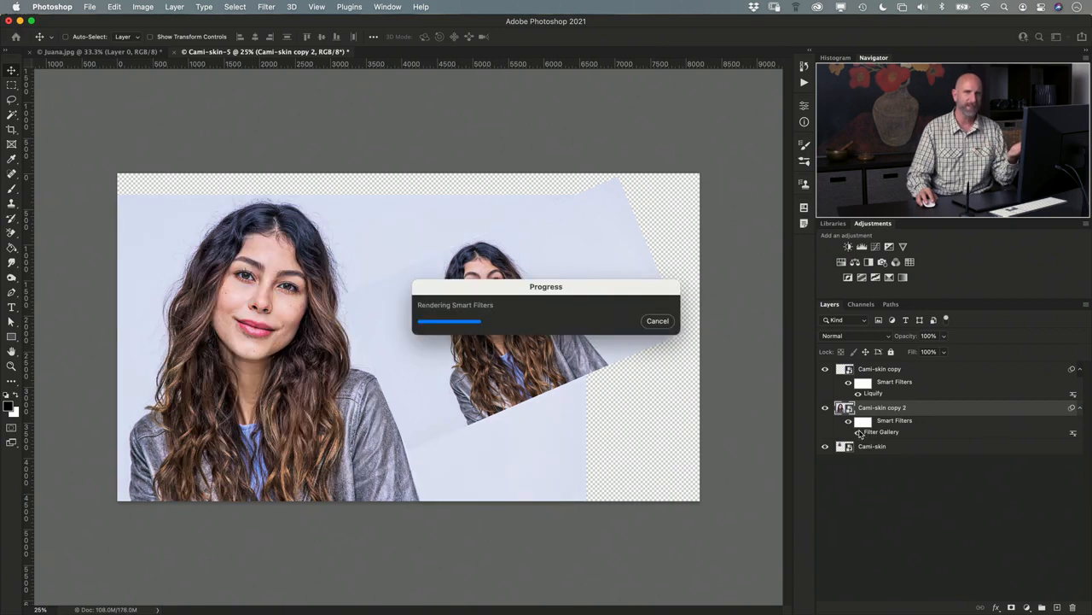